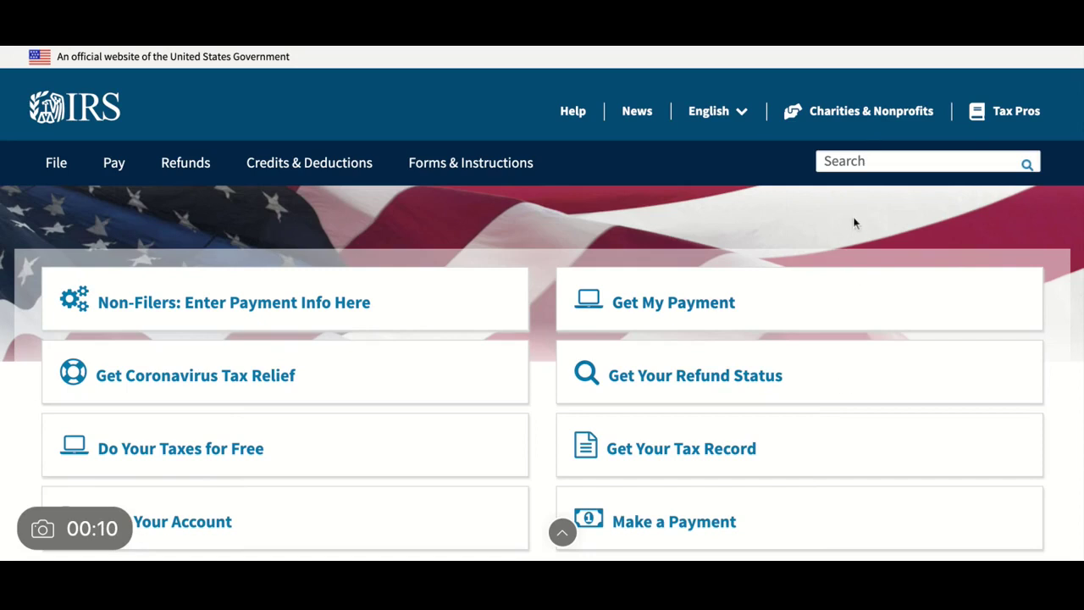
# Search the IRS site for "apply for an ein" and open the recommended page on applying for an EIN online.
pyautogui.click(850, 158)
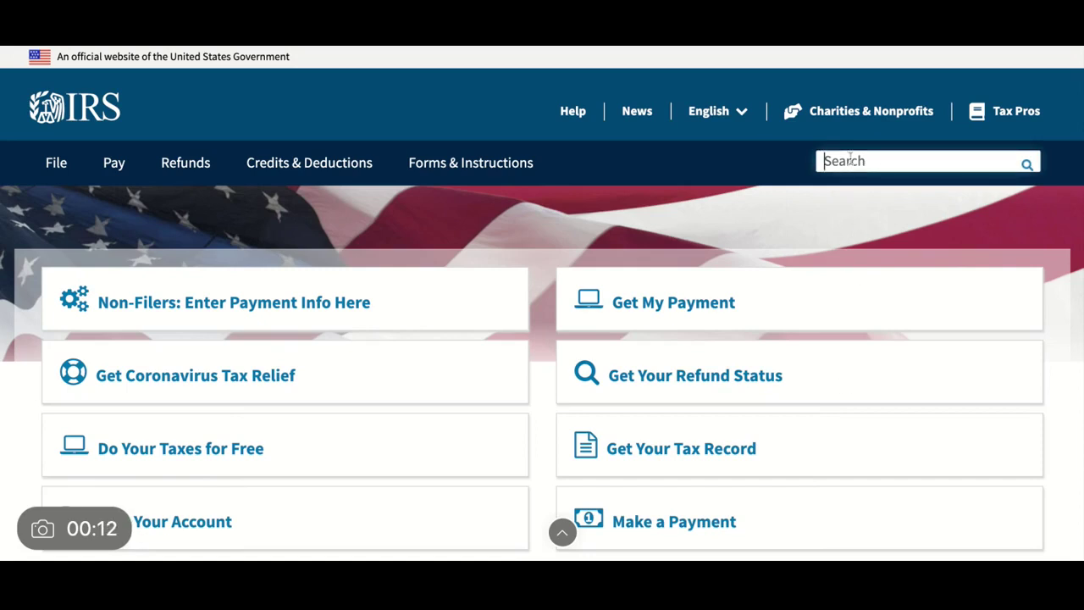
pyautogui.write('apply for a')
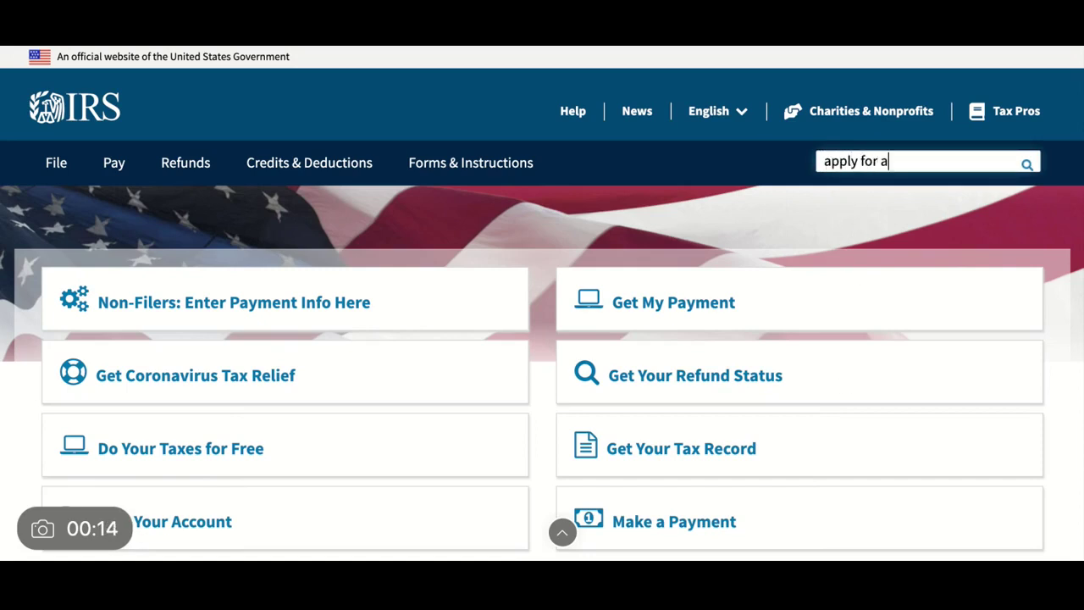
pyautogui.write('ne')
pyautogui.write('ein')
pyautogui.press('Return')
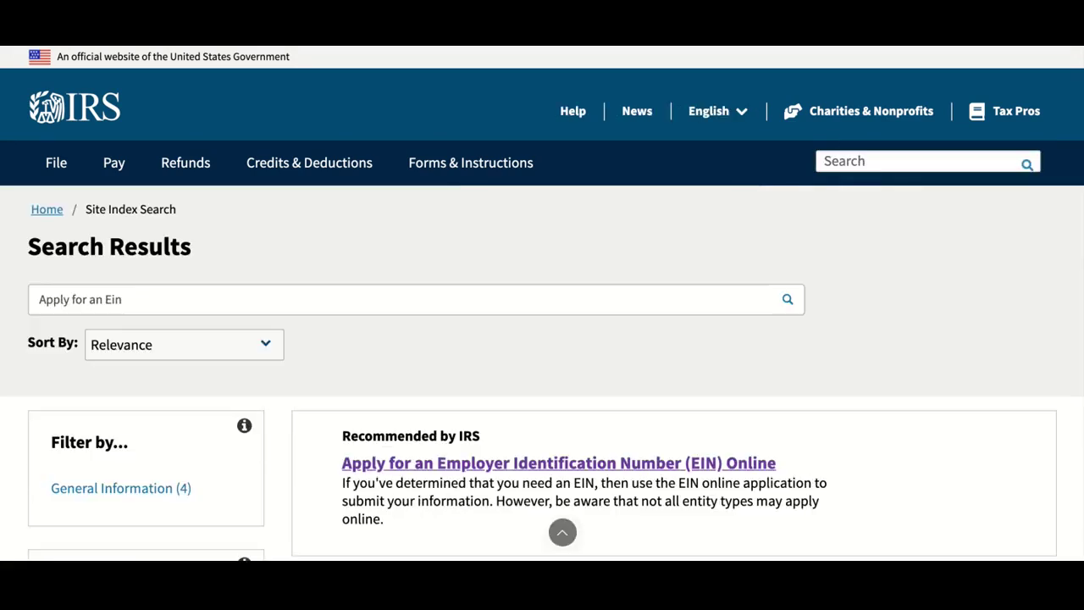
pyautogui.scroll(-2, 605, 341)
pyautogui.click(584, 364)
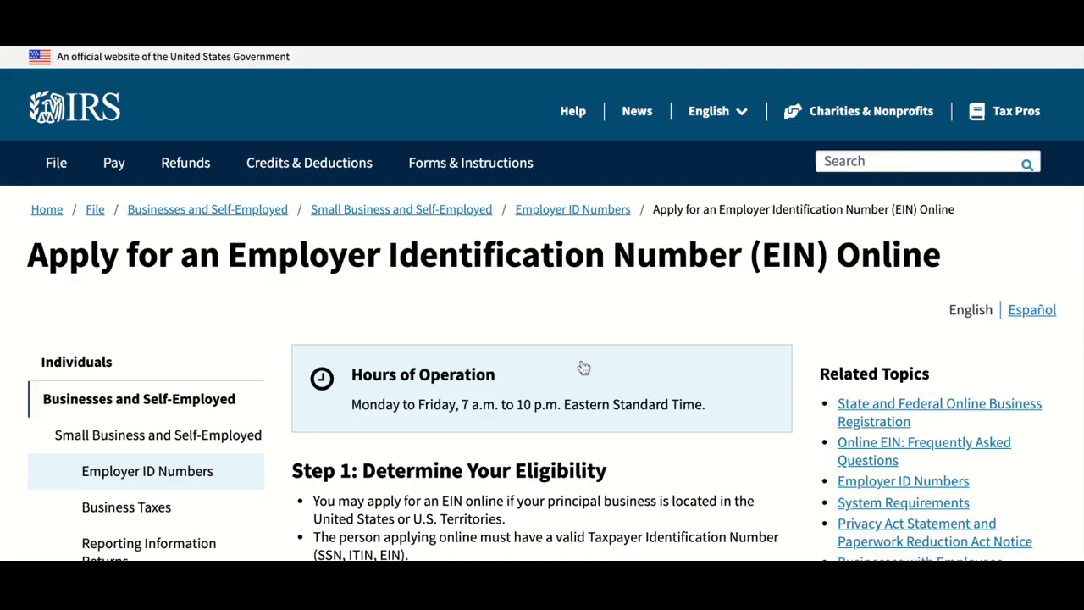
# Start the online EIN application and begin it from the EIN Assistant's introductory information page.
pyautogui.scroll(-5, 584, 365)
pyautogui.scroll(-1, 584, 366)
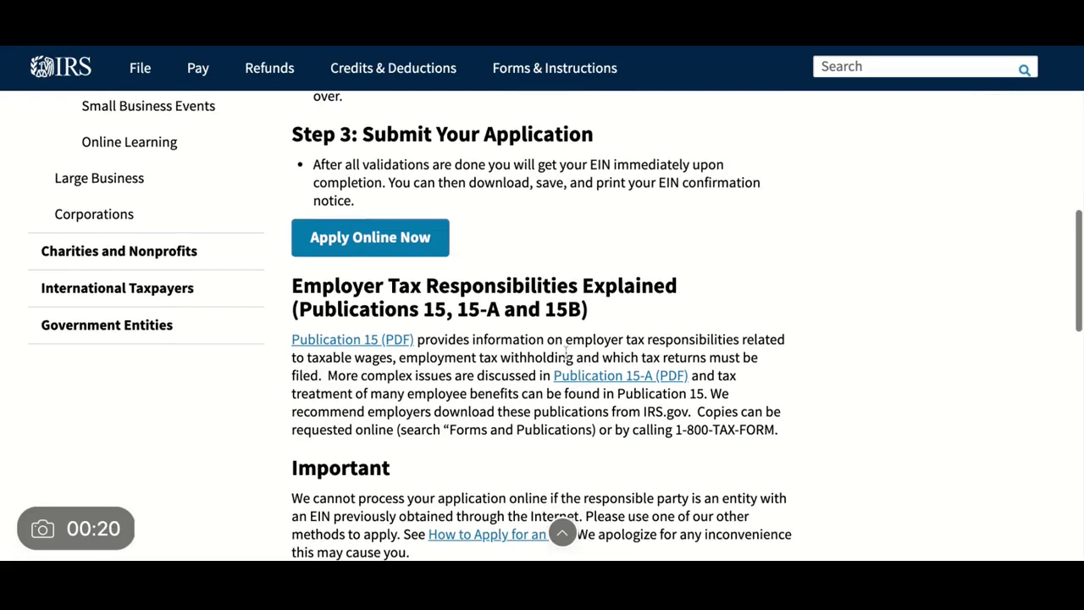
pyautogui.click(391, 236)
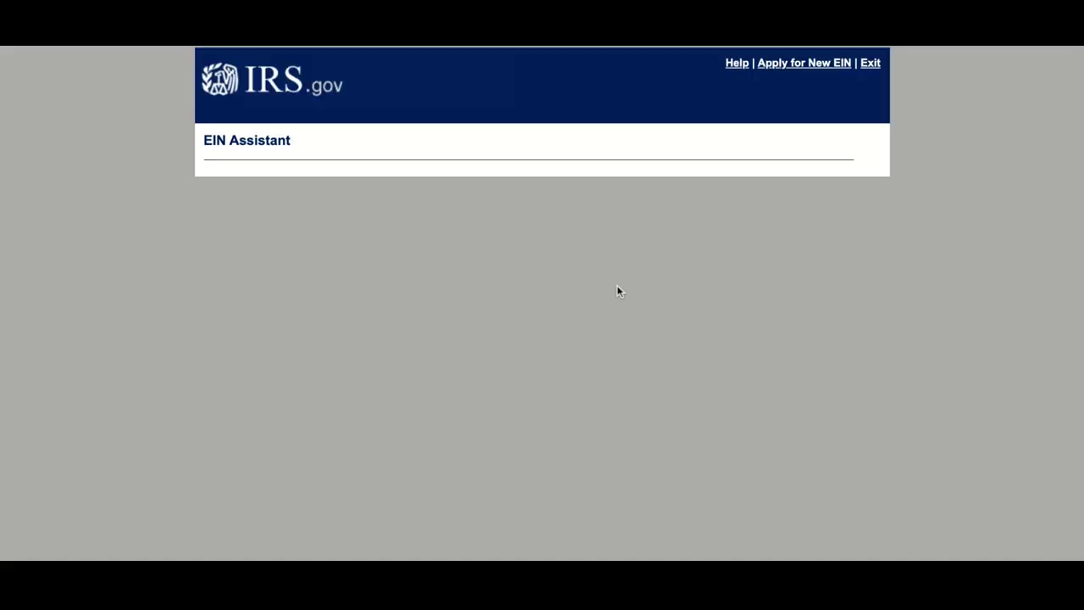
pyautogui.scroll(-3, 608, 292)
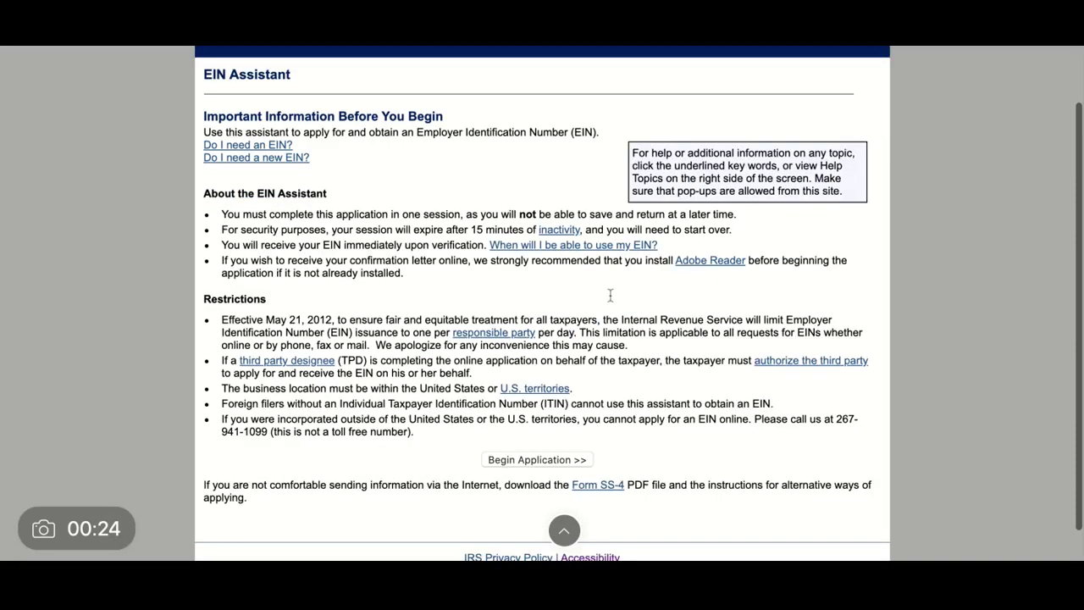
pyautogui.click(522, 425)
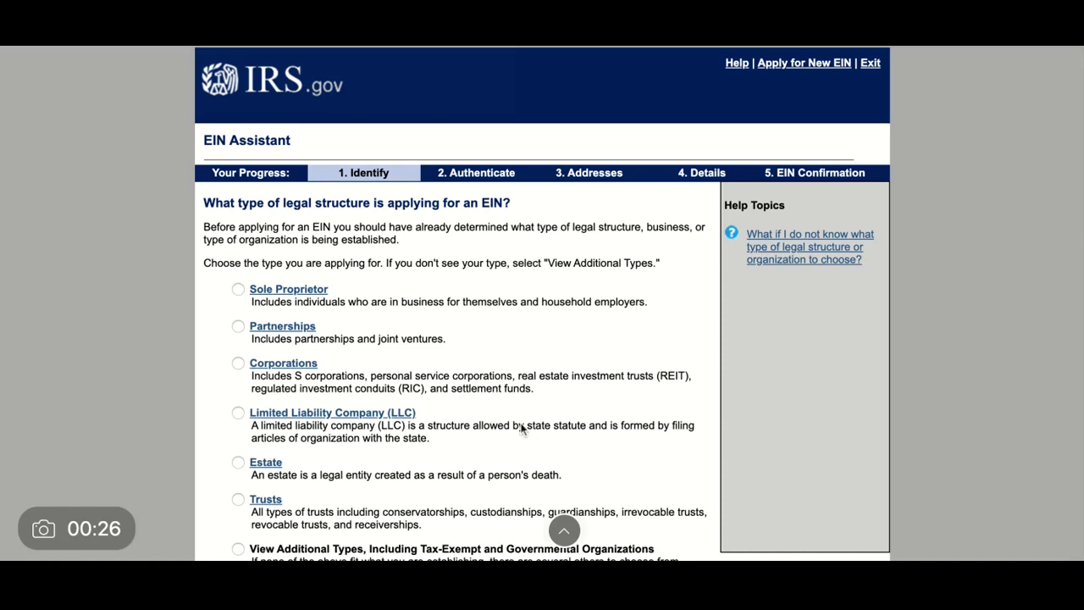
# Choose Limited Liability Company (LLC) as the legal structure and continue past its description.
pyautogui.scroll(-3, 521, 428)
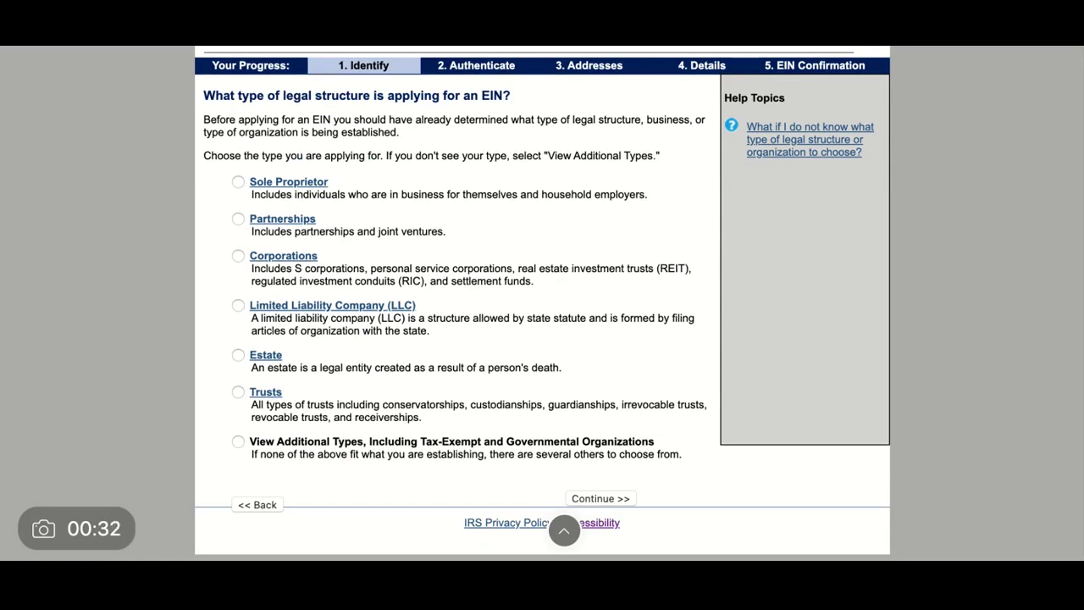
pyautogui.click(238, 306)
pyautogui.click(620, 500)
pyautogui.scroll(-2, 620, 498)
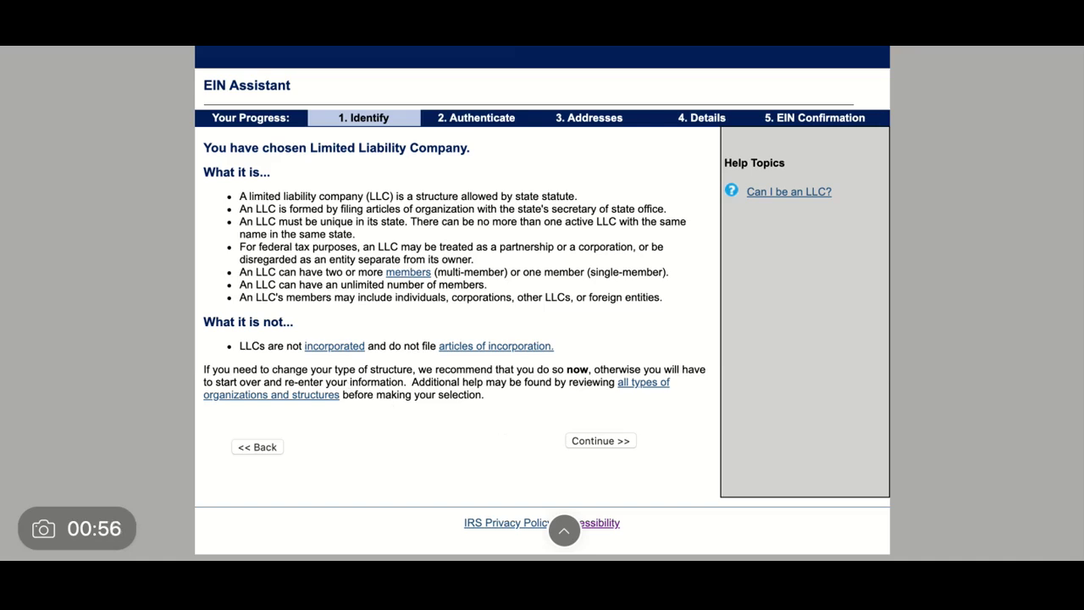
pyautogui.click(578, 440)
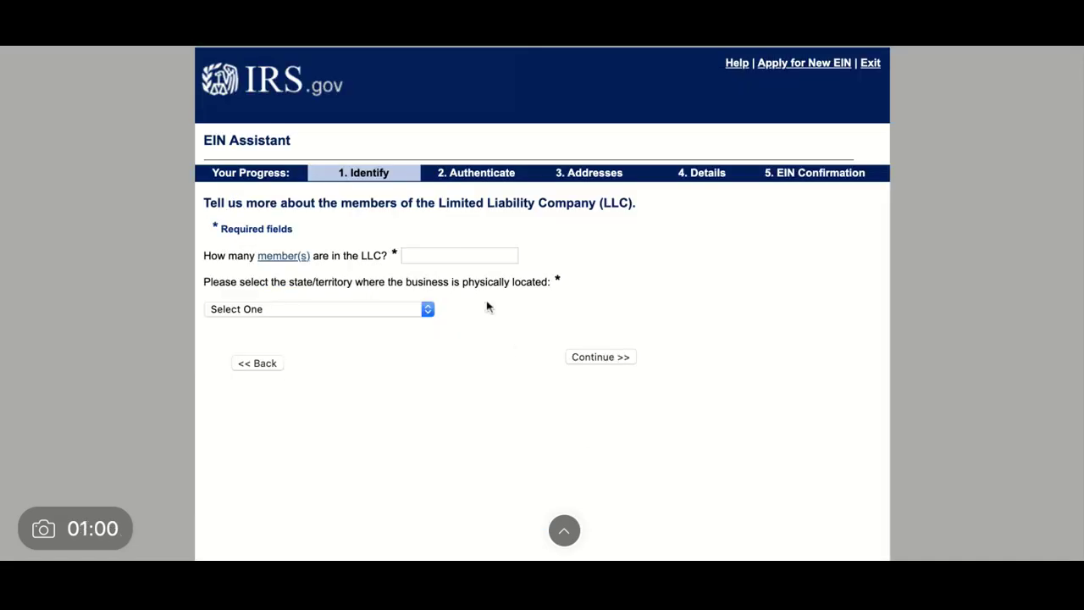
# Set the number of LLC members to 1, select Oregon as the business location, and continue.
pyautogui.click(464, 255)
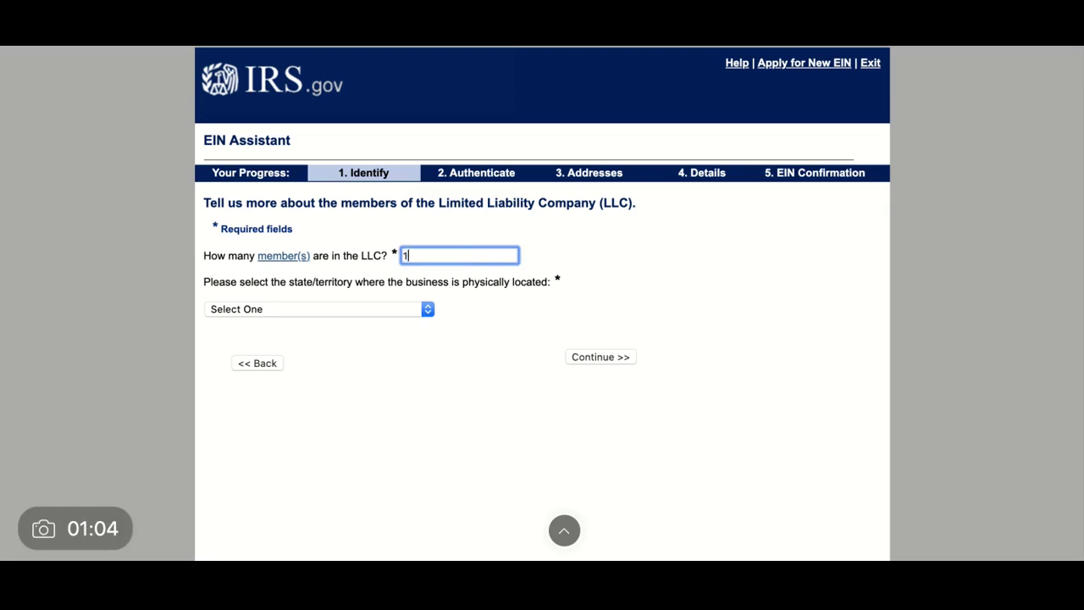
pyautogui.click(379, 309)
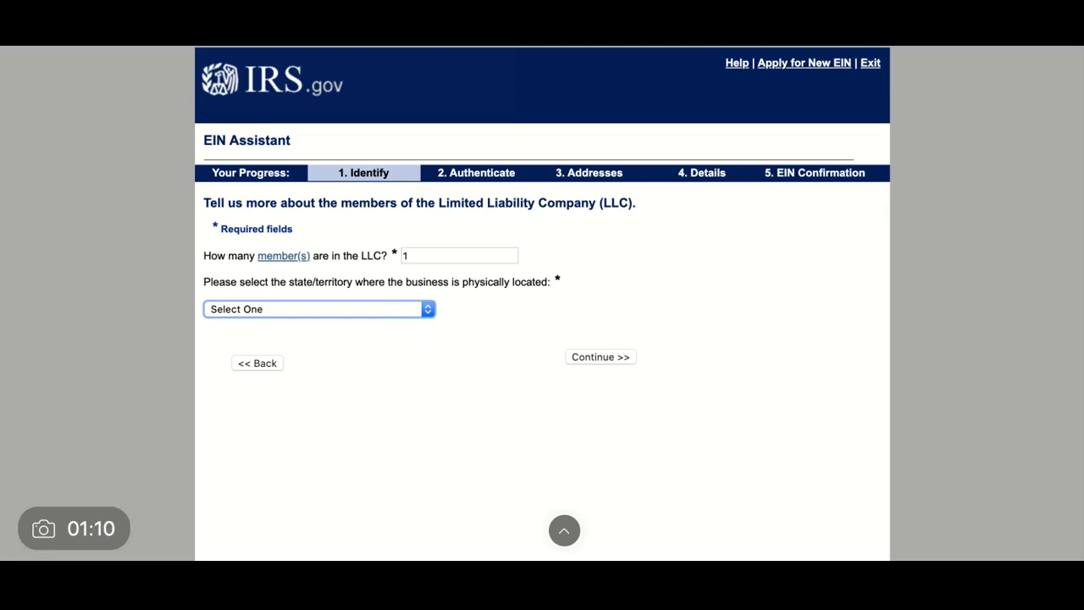
pyautogui.write('or')
pyautogui.click(582, 360)
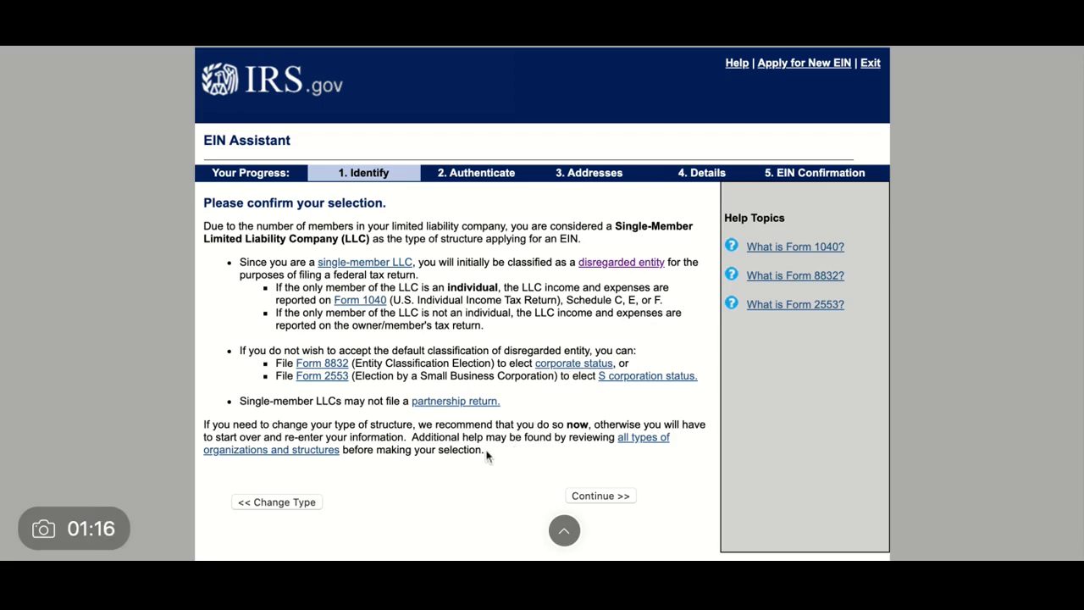
# Review the single-member LLC classification text and confirm the selection.
pyautogui.moveTo(487, 452); pyautogui.dragTo(204, 226)
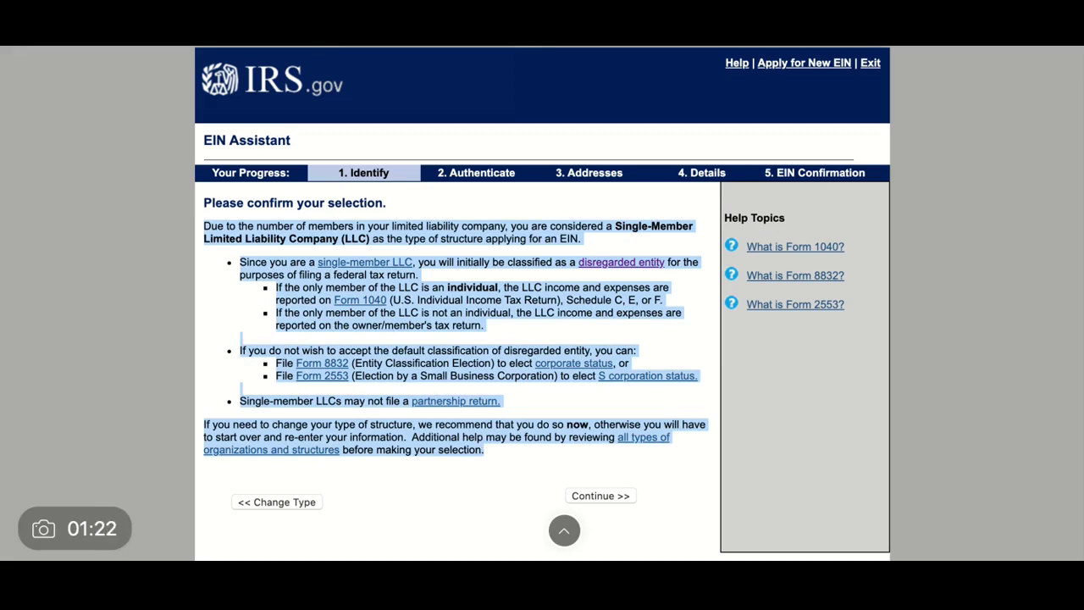
pyautogui.click(521, 487)
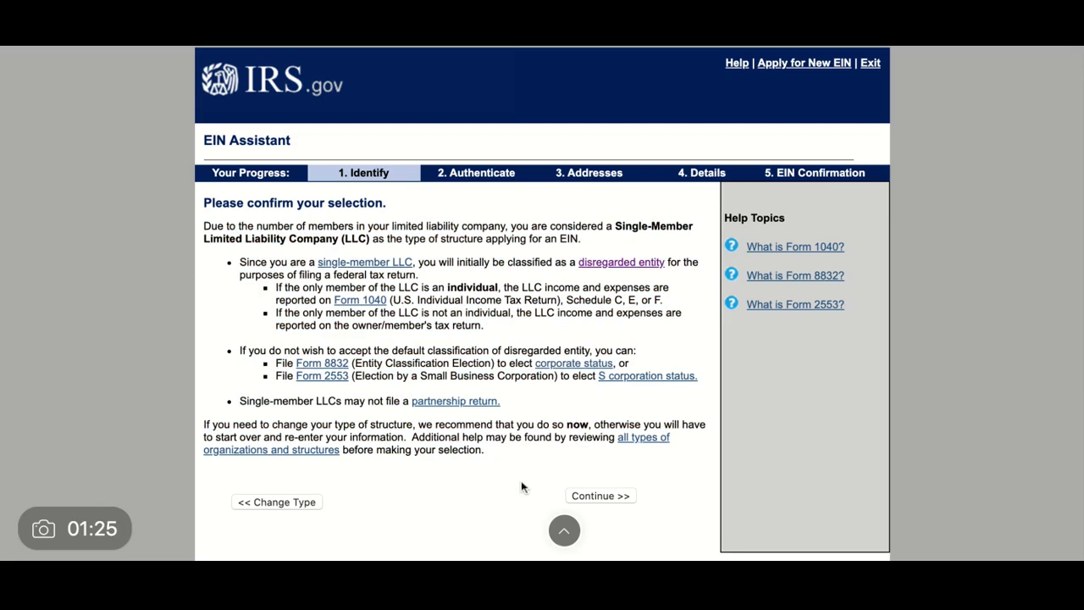
pyautogui.click(599, 497)
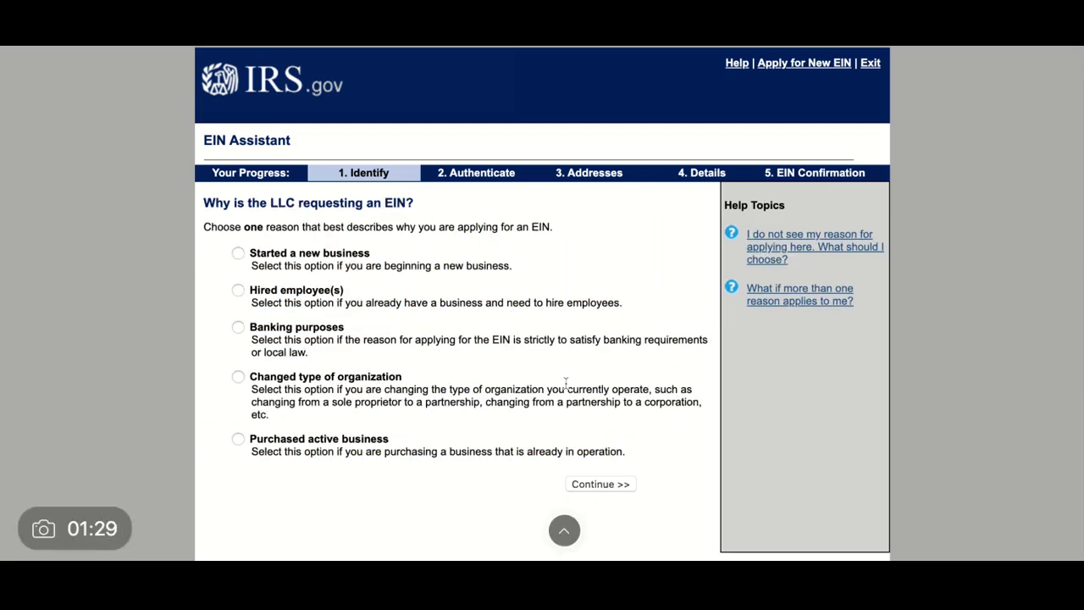
# Give "Started a new business" as the reason for requesting the EIN and continue.
pyautogui.scroll(-1, 566, 383)
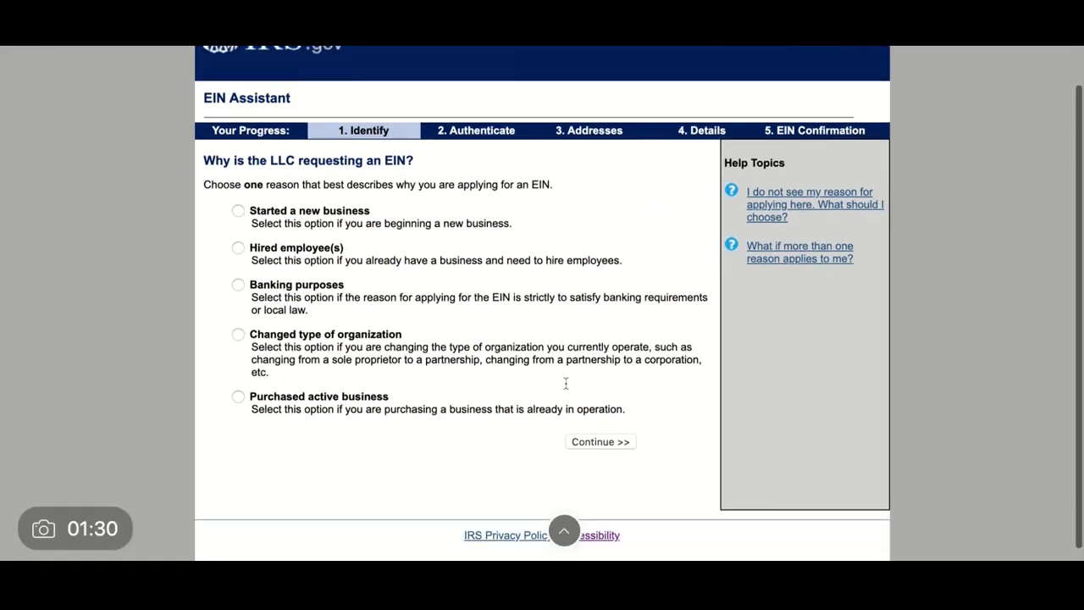
pyautogui.click(239, 212)
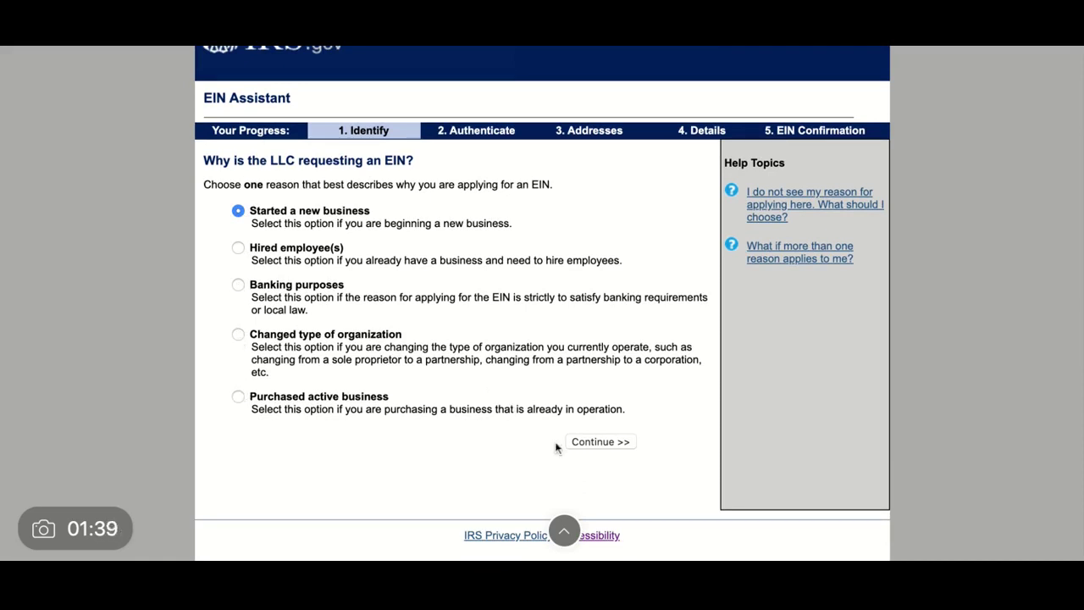
pyautogui.click(590, 443)
pyautogui.scroll(-1, 541, 305)
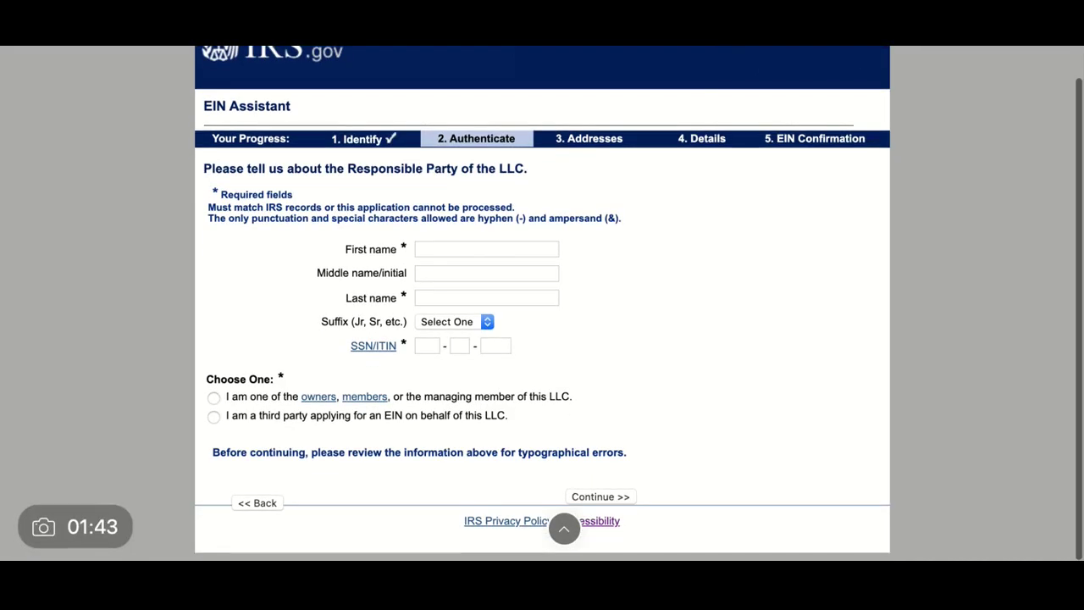
# Enter the responsible party's first and last name, leaving the middle name and suffix unset.
pyautogui.click(471, 249)
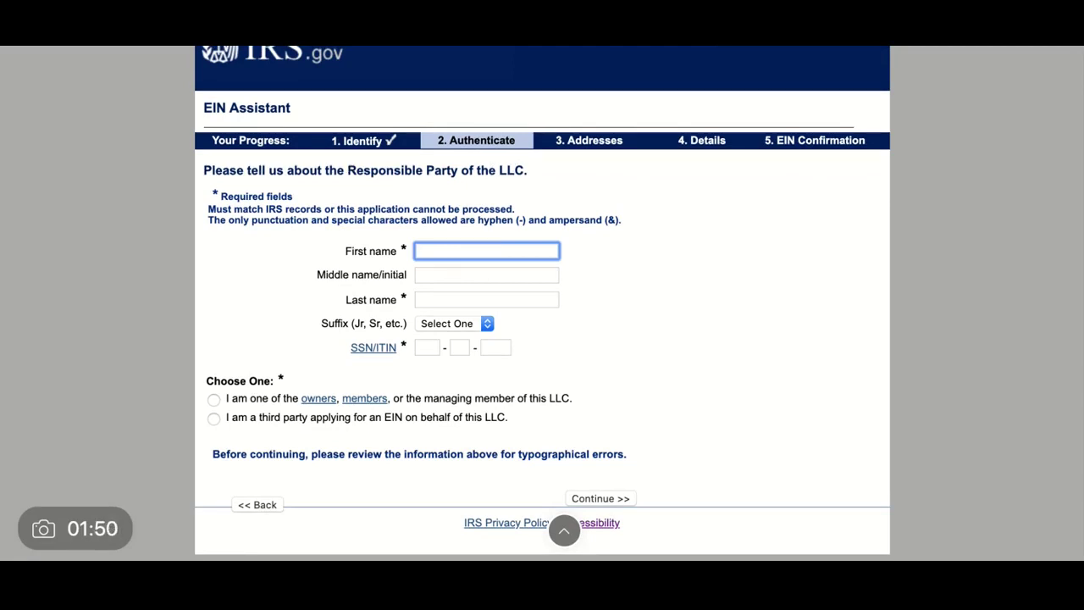
pyautogui.write('ohn')
pyautogui.press('Tab')
pyautogui.press('Tab')
pyautogui.write('Doe')
pyautogui.press('Tab')
pyautogui.press('Tab')
pyautogui.press('Tab')
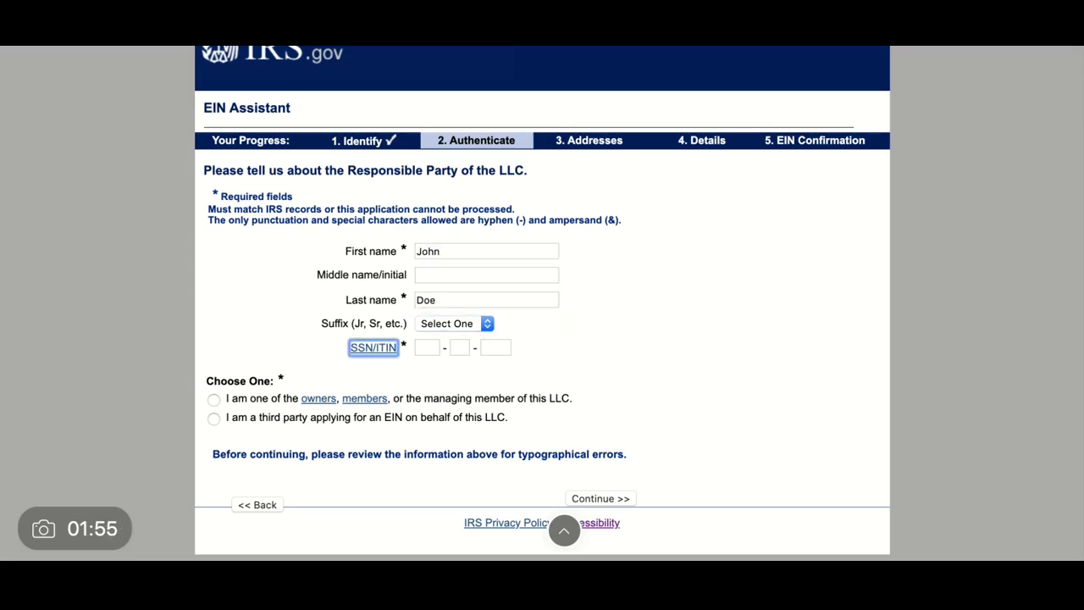
# Enter the responsible party's SSN/ITIN, declare the applicant an owner, member or managing member of the LLC, and continue.
pyautogui.write('123 - ')
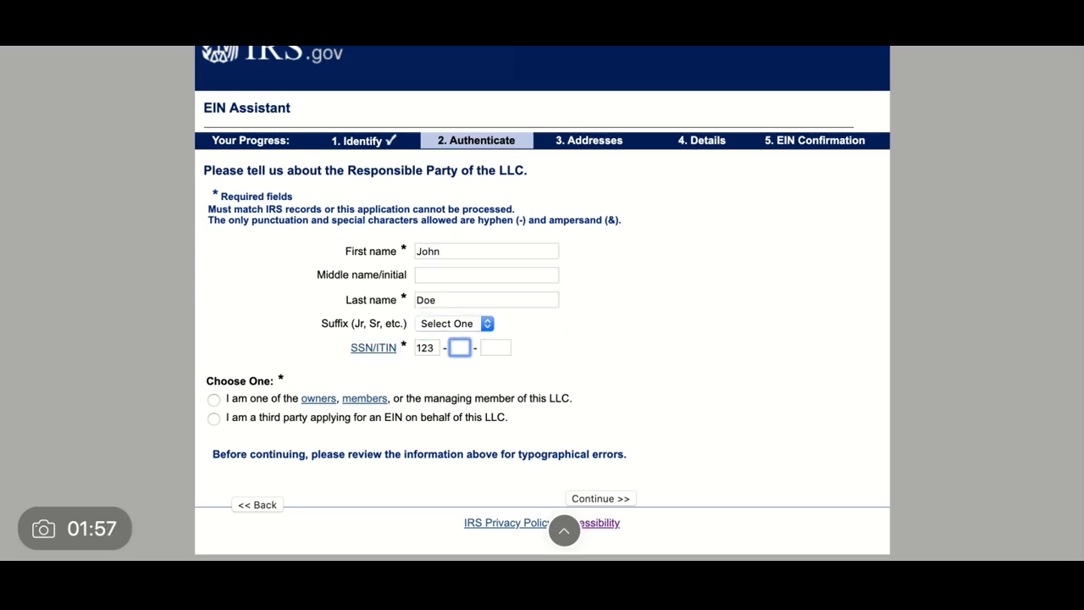
pyautogui.write('45 - ')
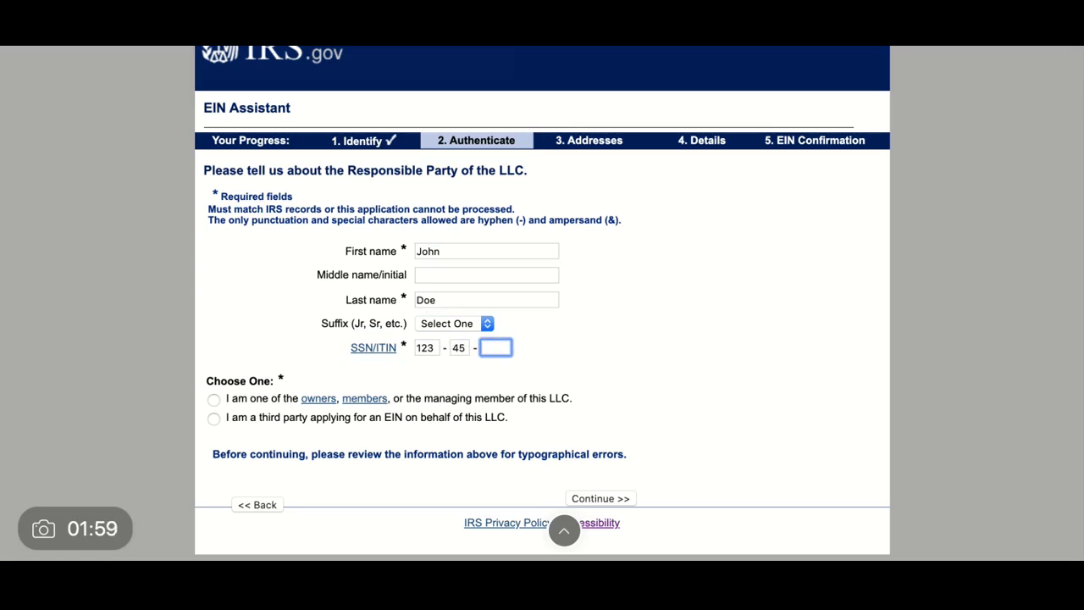
pyautogui.write('6789')
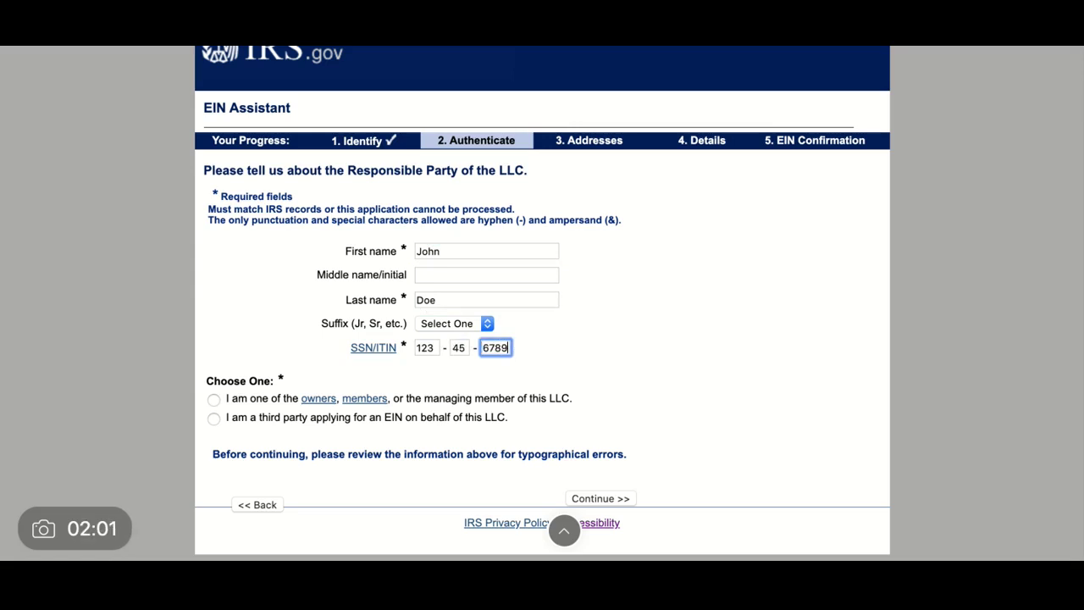
pyautogui.click(213, 399)
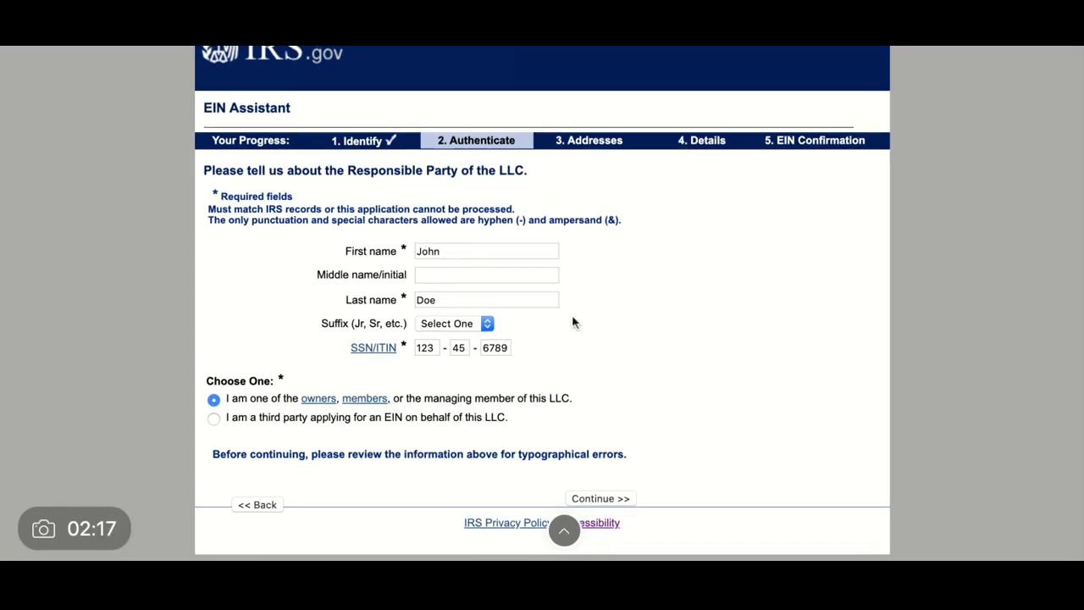
pyautogui.click(564, 530)
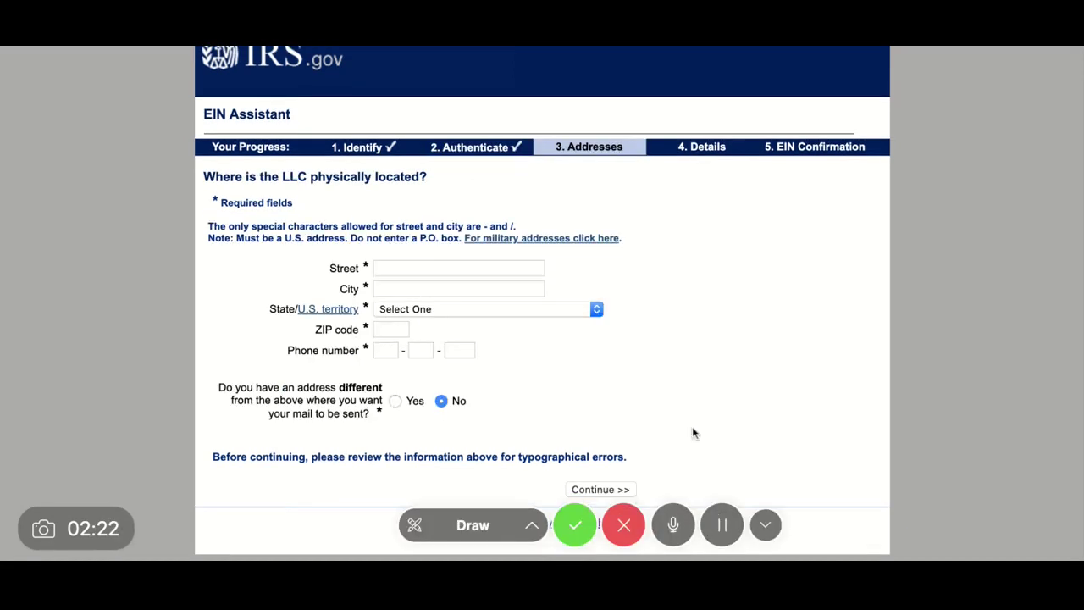
# Enter the street address and city of the LLC's physical location.
pyautogui.click(452, 269)
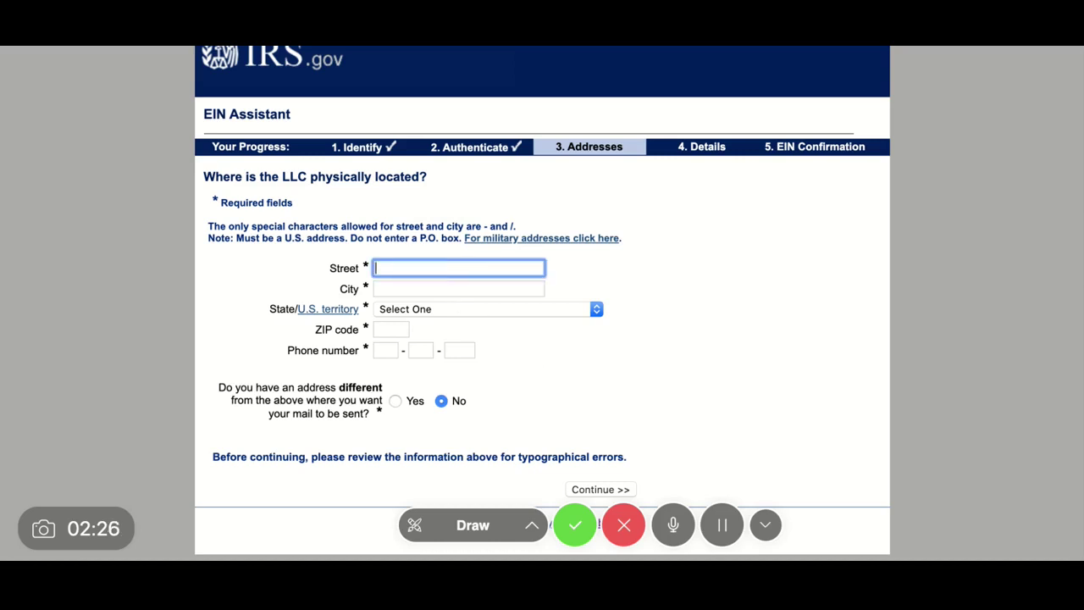
pyautogui.write('123 main')
pyautogui.press('BackSpace')
pyautogui.press('BackSpace')
pyautogui.press('BackSpace')
pyautogui.press('BackSpace')
pyautogui.write('Main St')
pyautogui.press('Tab')
pyautogui.write('Portland')
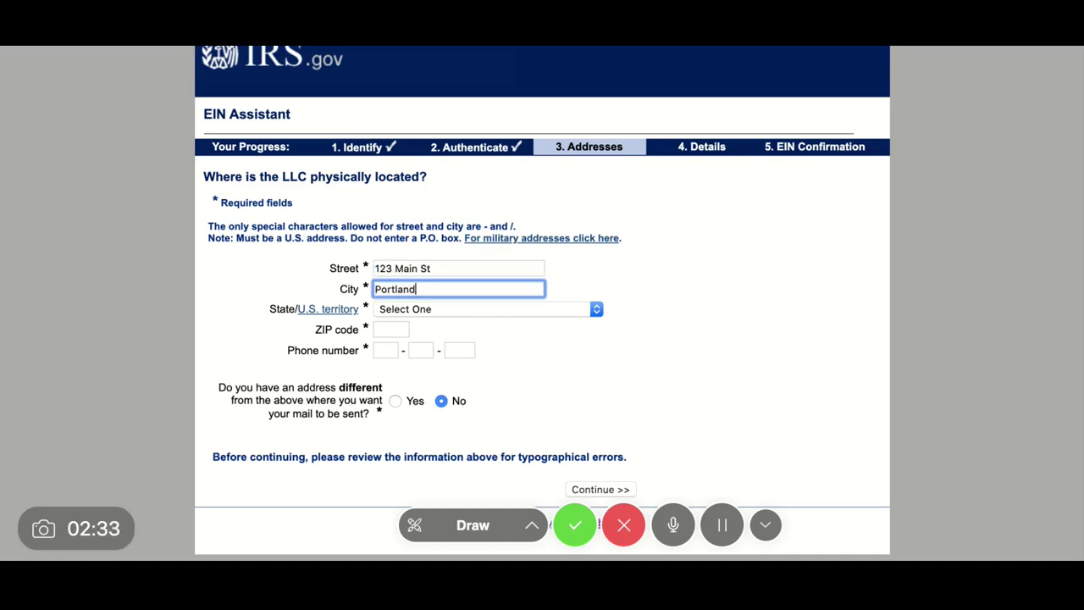
# Select Oregon as the state of the LLC's physical location and enter its ZIP code.
pyautogui.press('Tab')
pyautogui.press('o')
pyautogui.press('Down')
pyautogui.press('Down')
pyautogui.press('Tab')
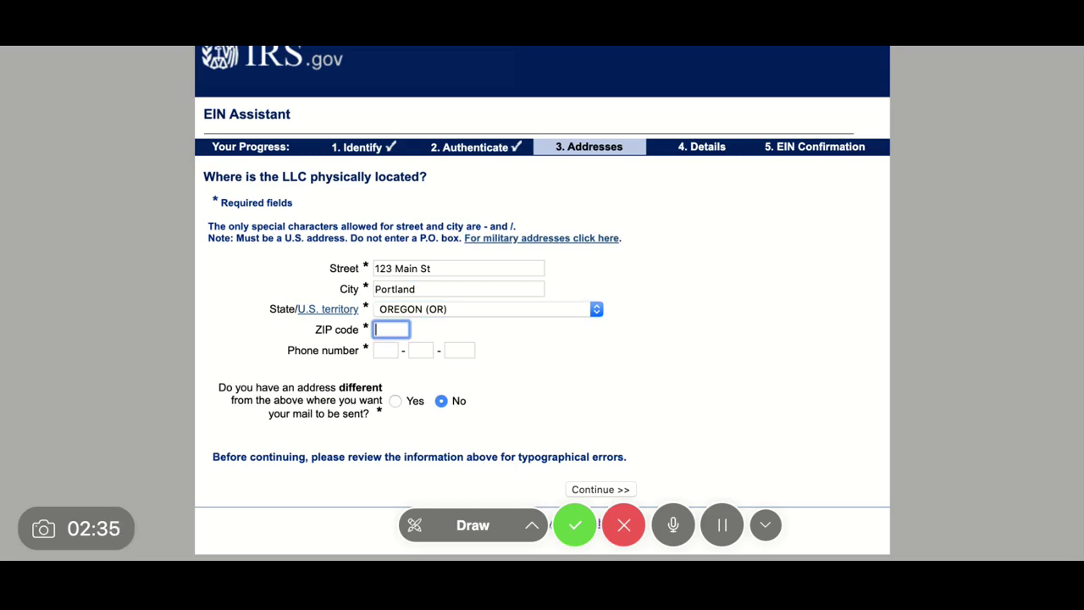
pyautogui.write('97227')
pyautogui.press('Tab')
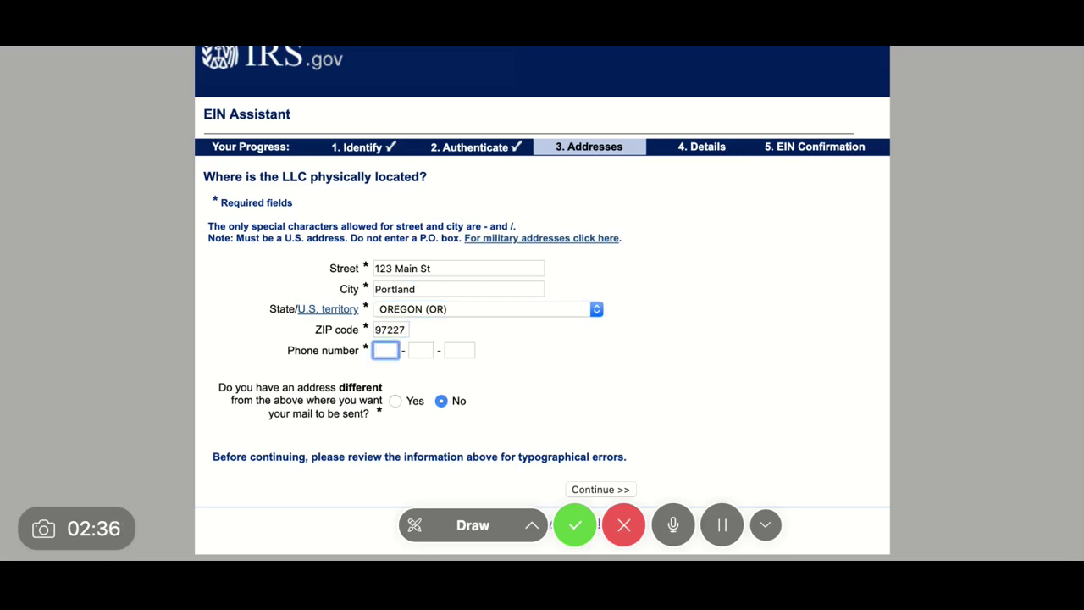
# Enter the LLC's phone number and submit the physical location details.
pyautogui.write('503 - 1')
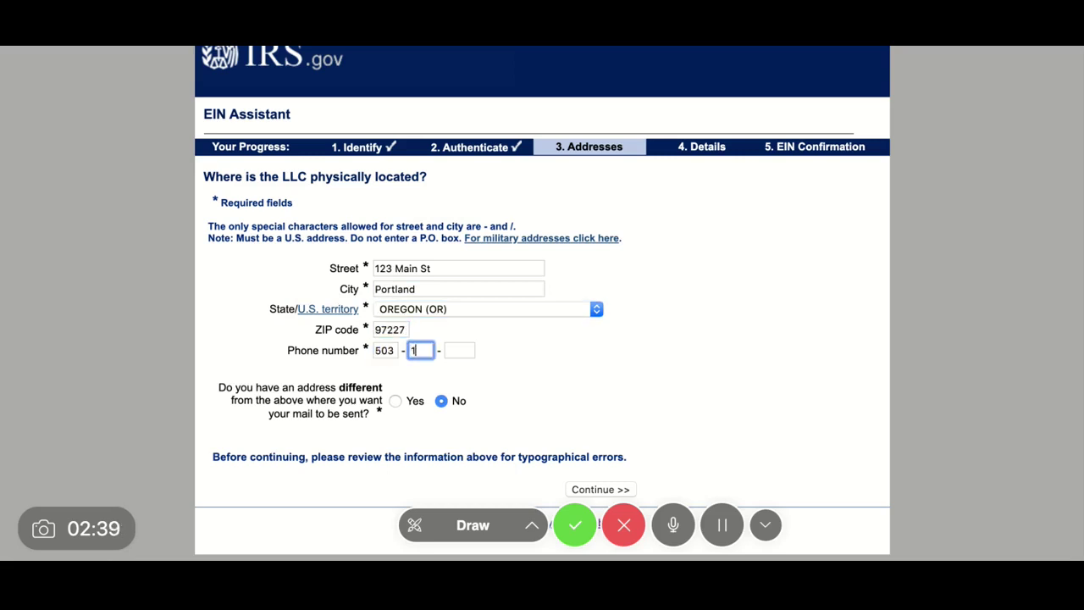
pyautogui.write('23 - ')
pyautogui.write('4567')
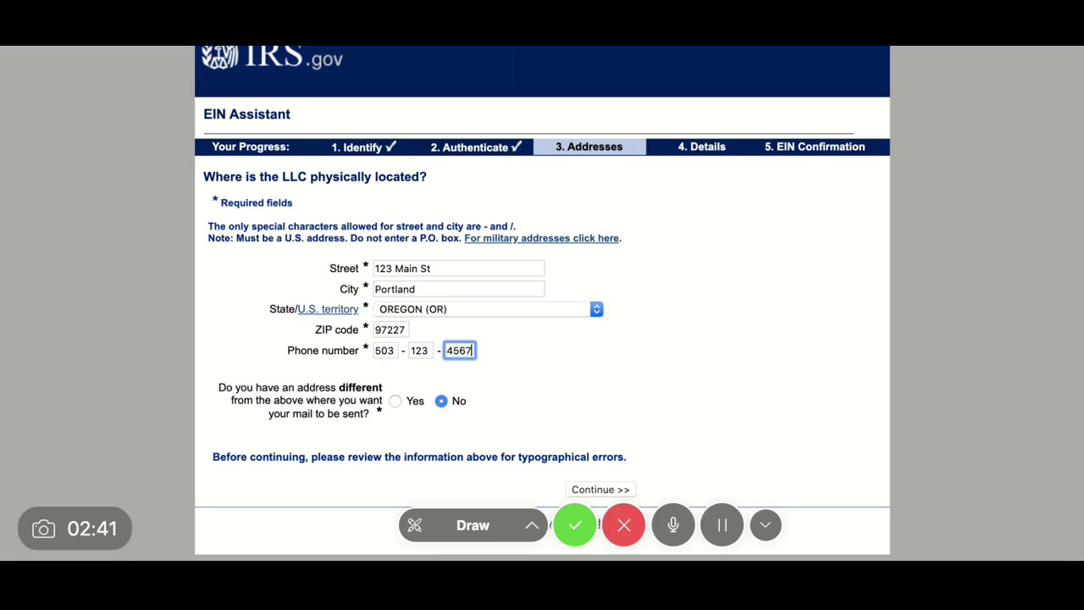
pyautogui.click(561, 394)
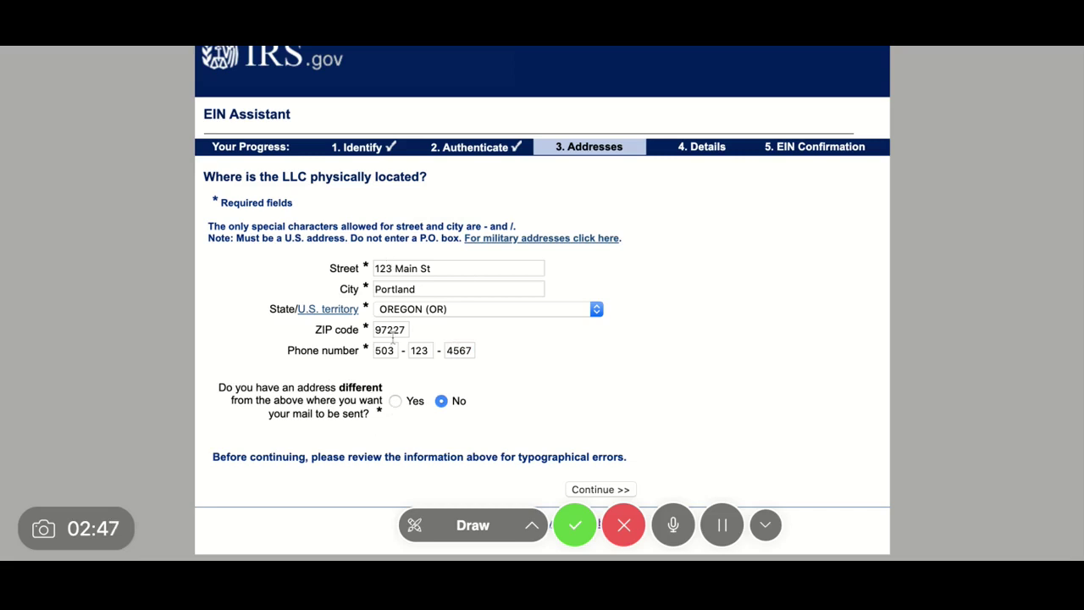
pyautogui.click(623, 489)
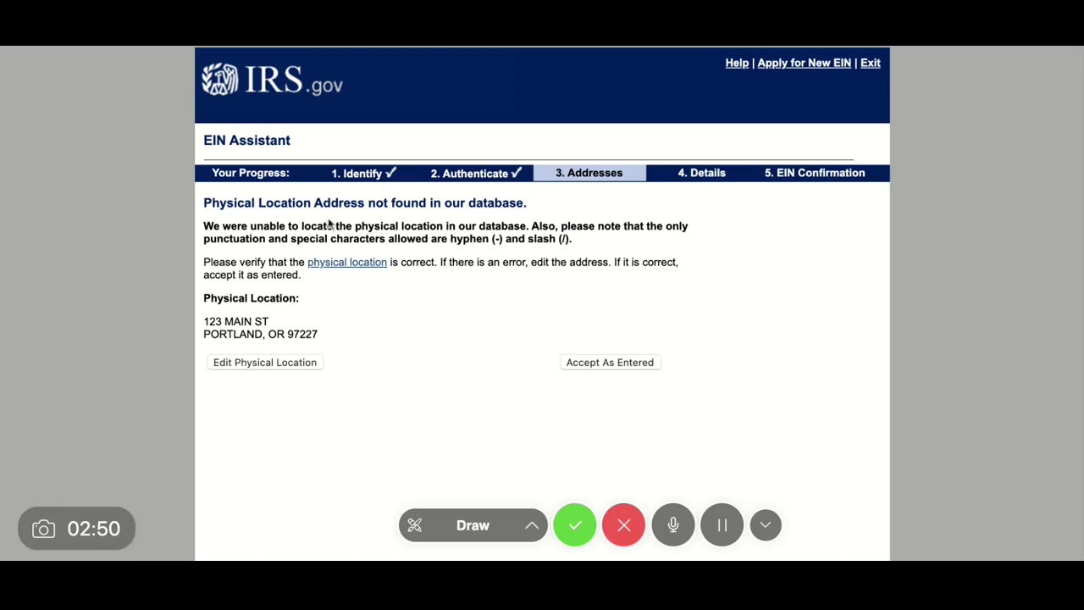
# Review the LLC's physical location address and accept it as entered.
pyautogui.tripleClick(321, 336)
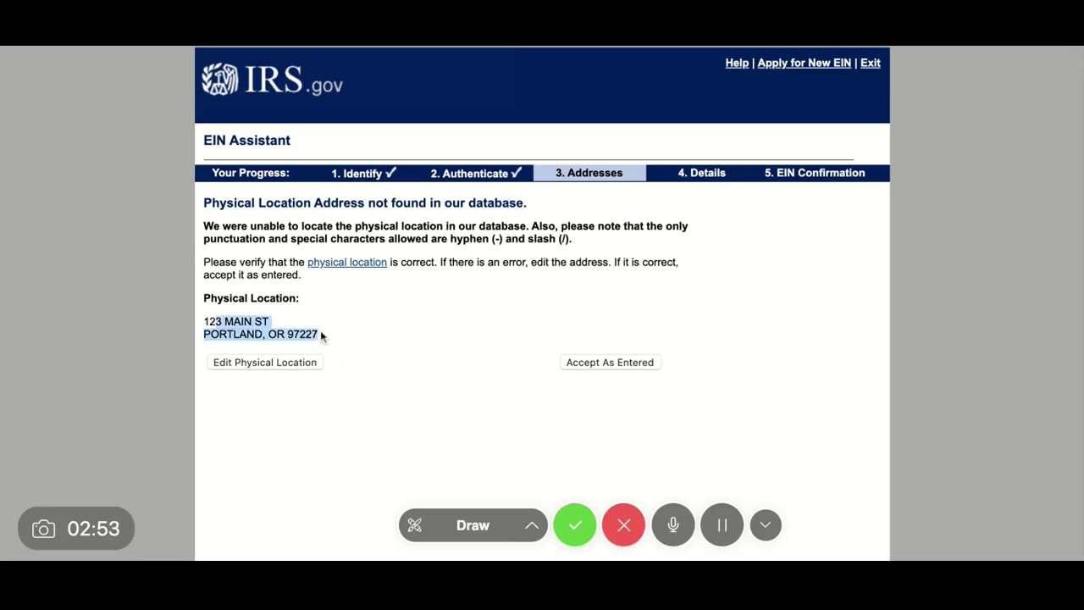
pyautogui.tripleClick(319, 196)
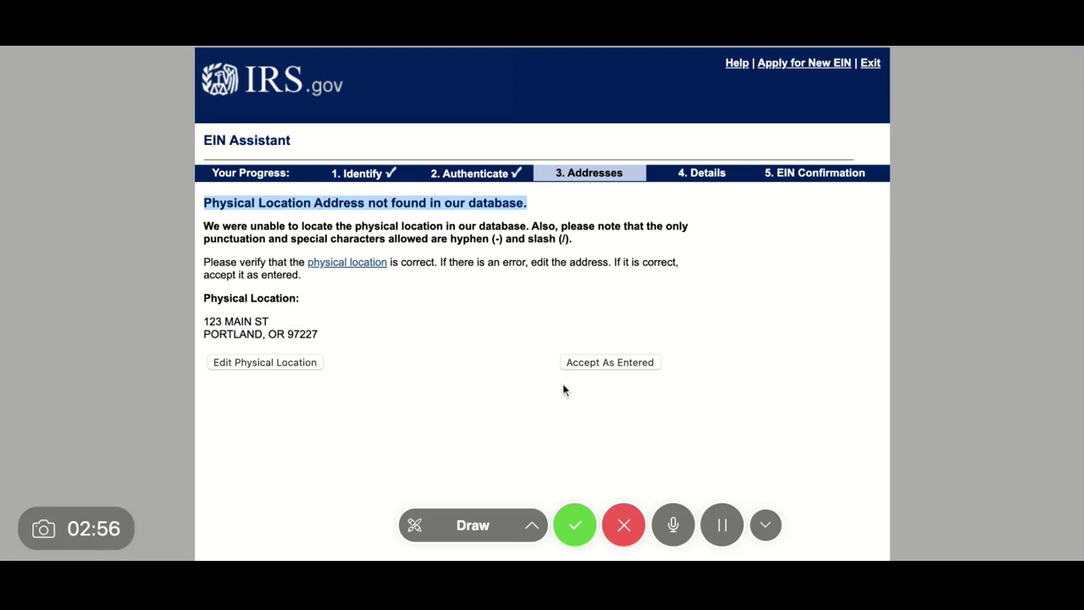
pyautogui.click(594, 359)
# Enter 123 LLC as the legal name, leave the trade name blank, and enter Johnson as the county.
pyautogui.scroll(-2, 528, 239)
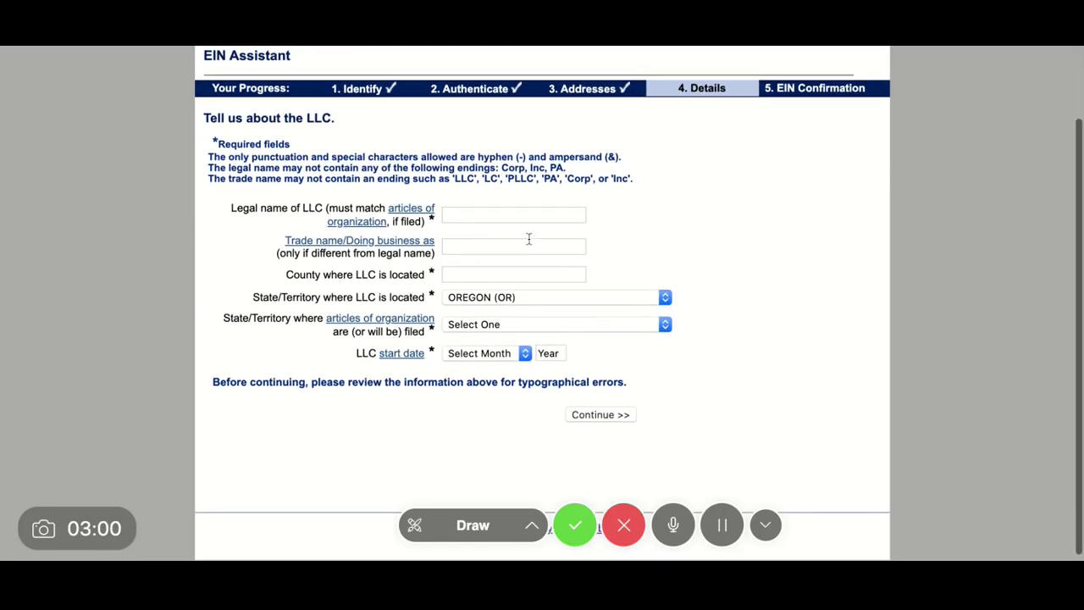
pyautogui.click(508, 214)
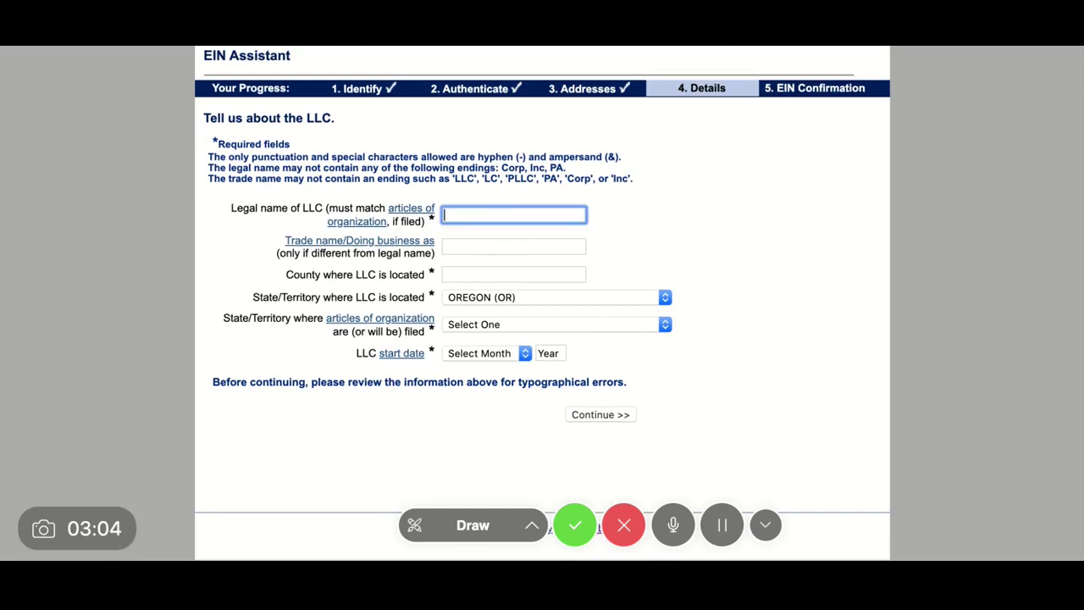
pyautogui.write('123 LLC')
pyautogui.press('Tab')
pyautogui.press('Tab')
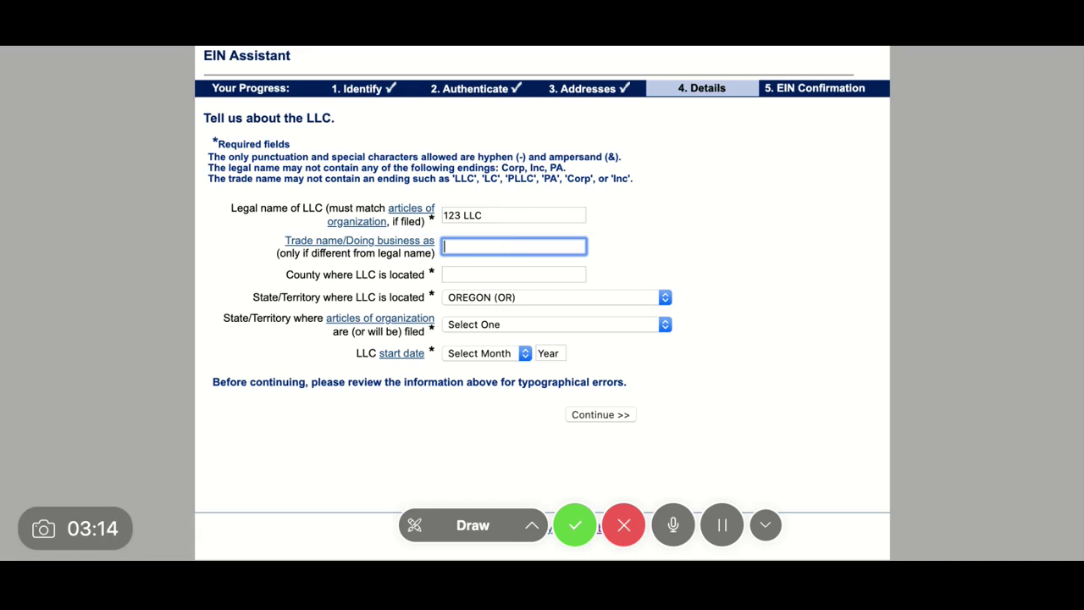
pyautogui.press('Tab')
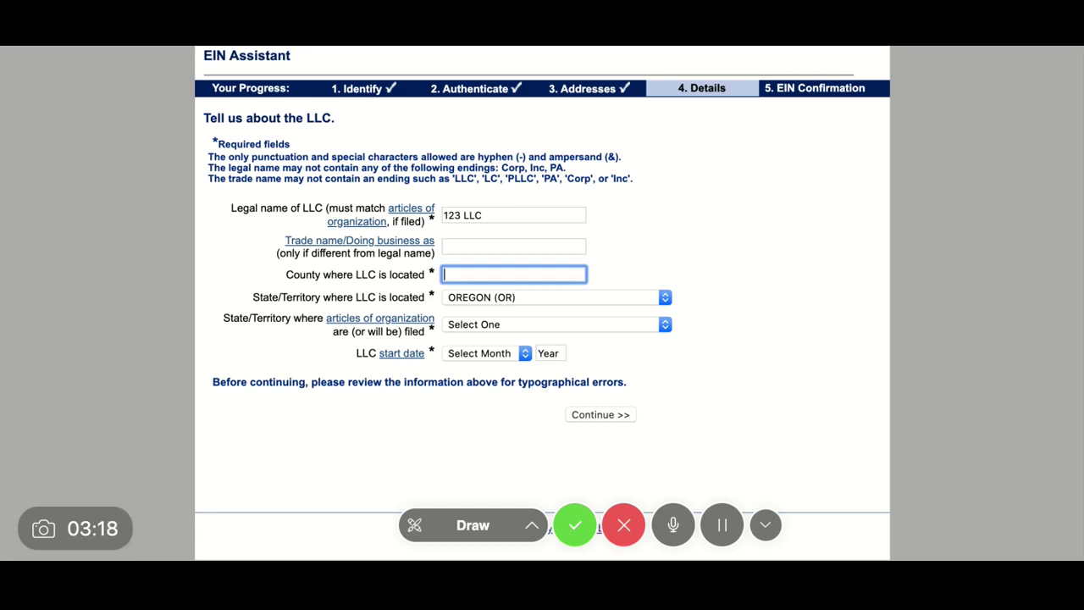
pyautogui.write('Johnson')
pyautogui.press('Tab')
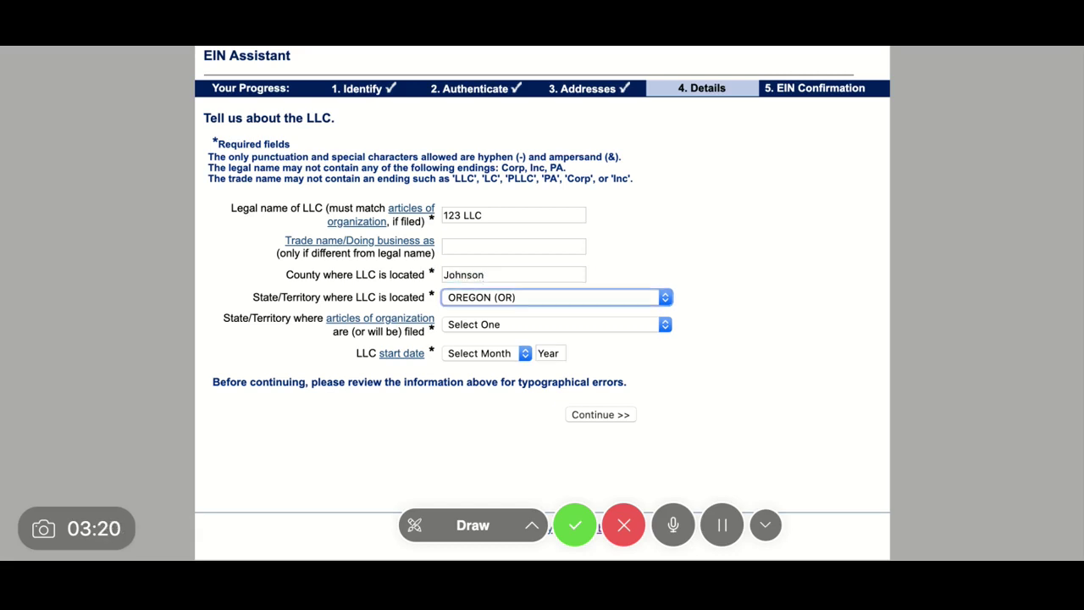
# Select Oregon as the state where the articles of organization are filed.
pyautogui.press('Tab')
pyautogui.press('Tab')
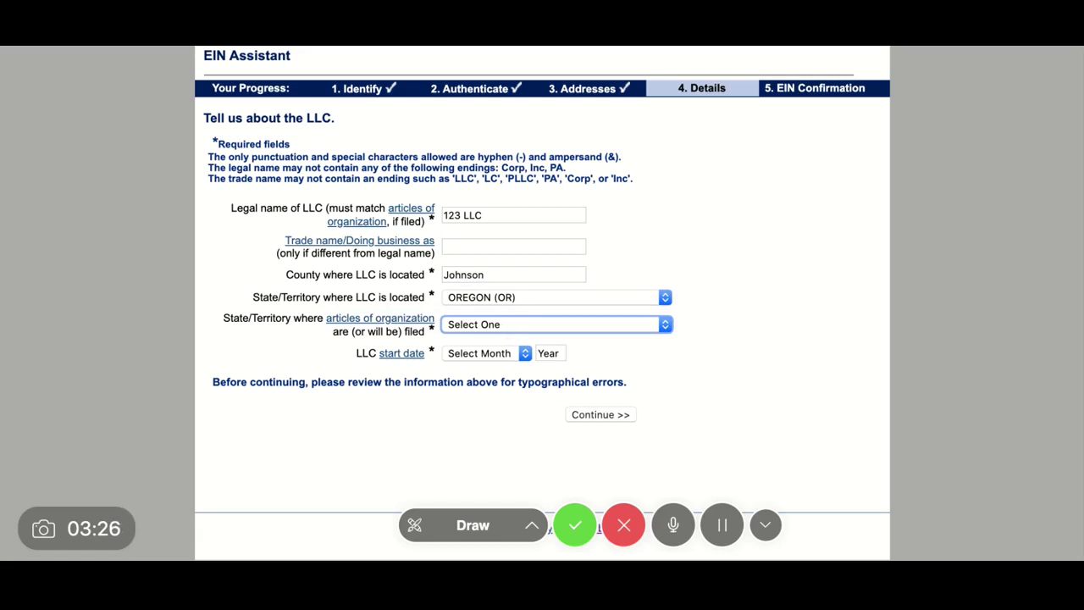
pyautogui.write('or')
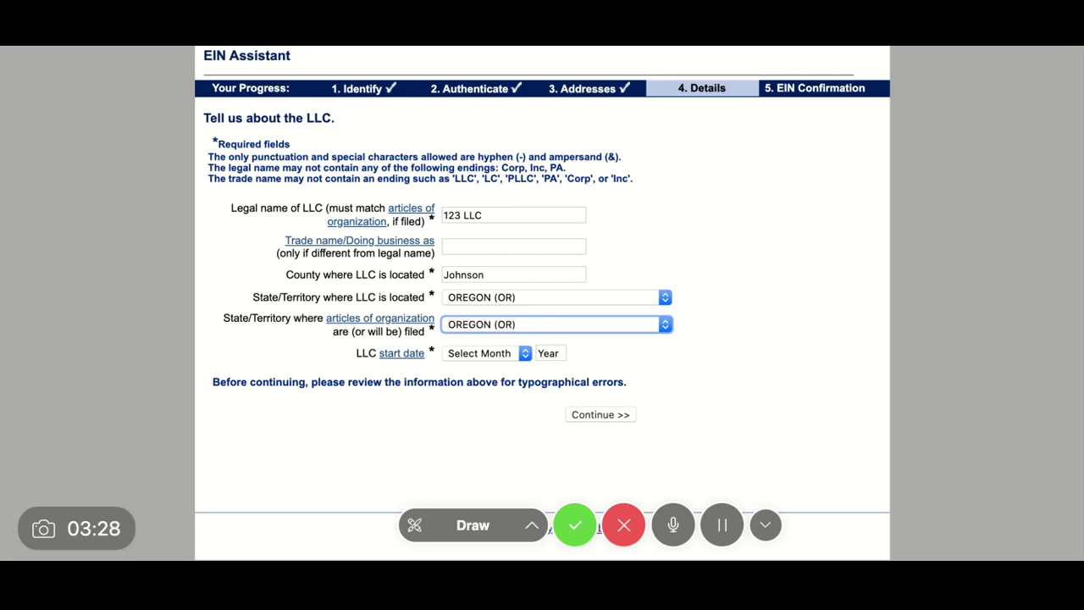
# Set the LLC start date to May 2020 and submit the LLC details.
pyautogui.click(480, 337)
pyautogui.click(478, 354)
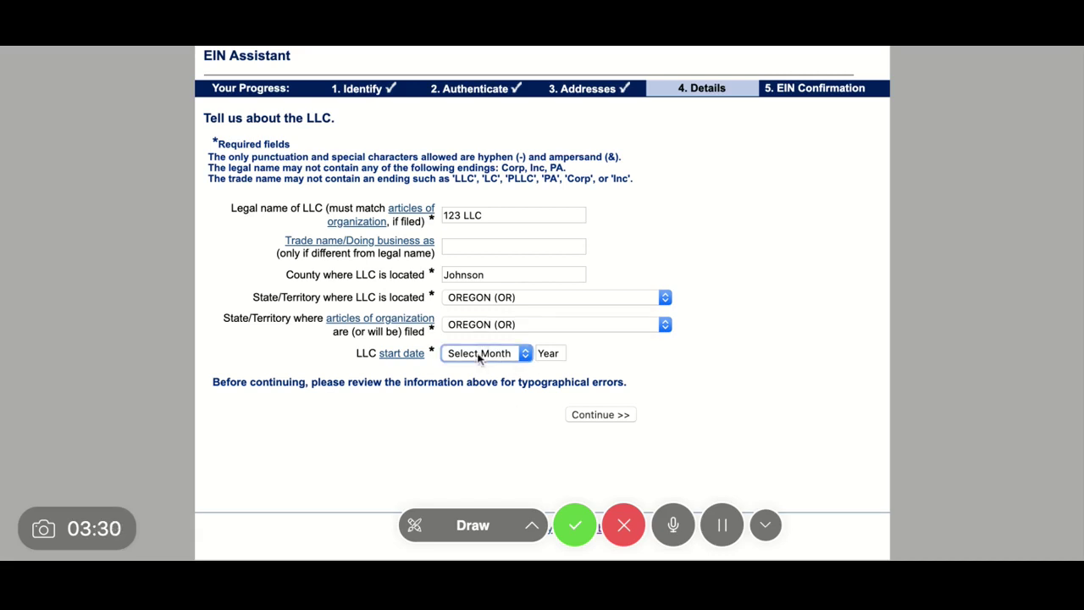
pyautogui.write('may')
pyautogui.click(554, 352)
pyautogui.write('202')
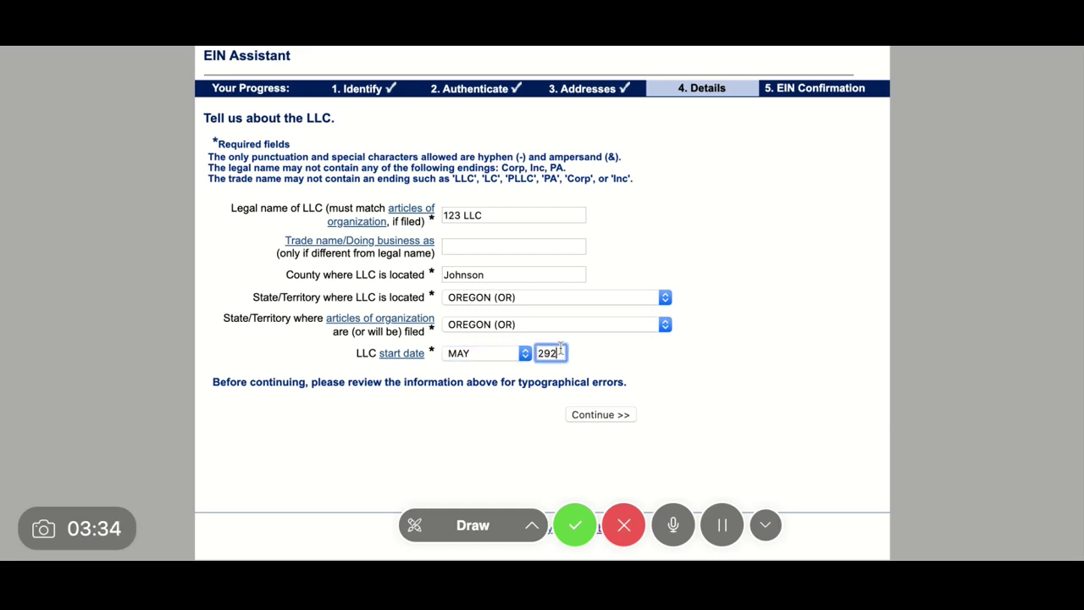
pyautogui.press('BackSpace')
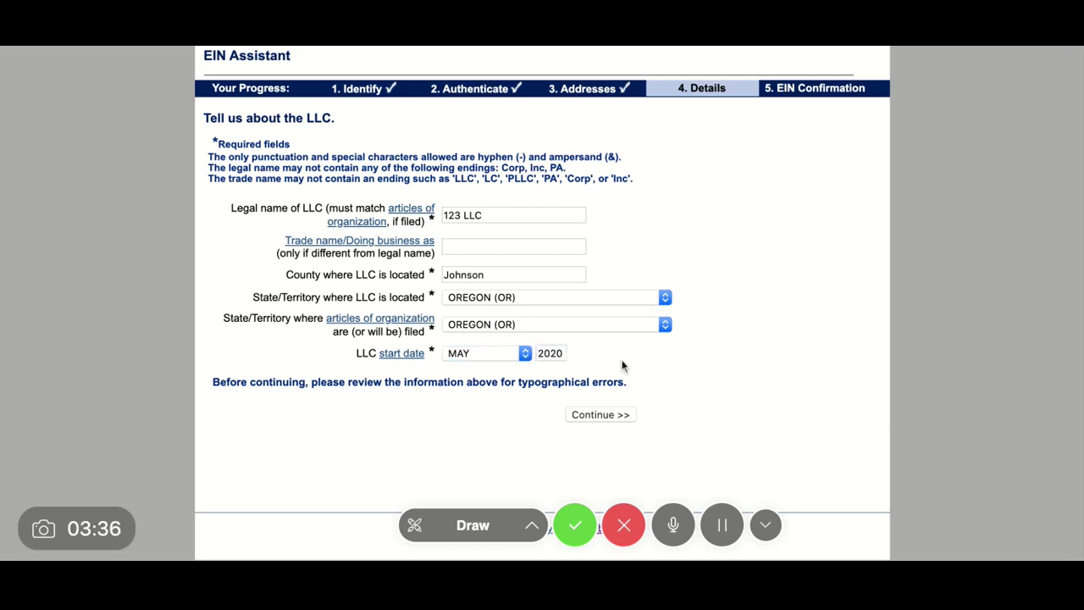
pyautogui.click(609, 417)
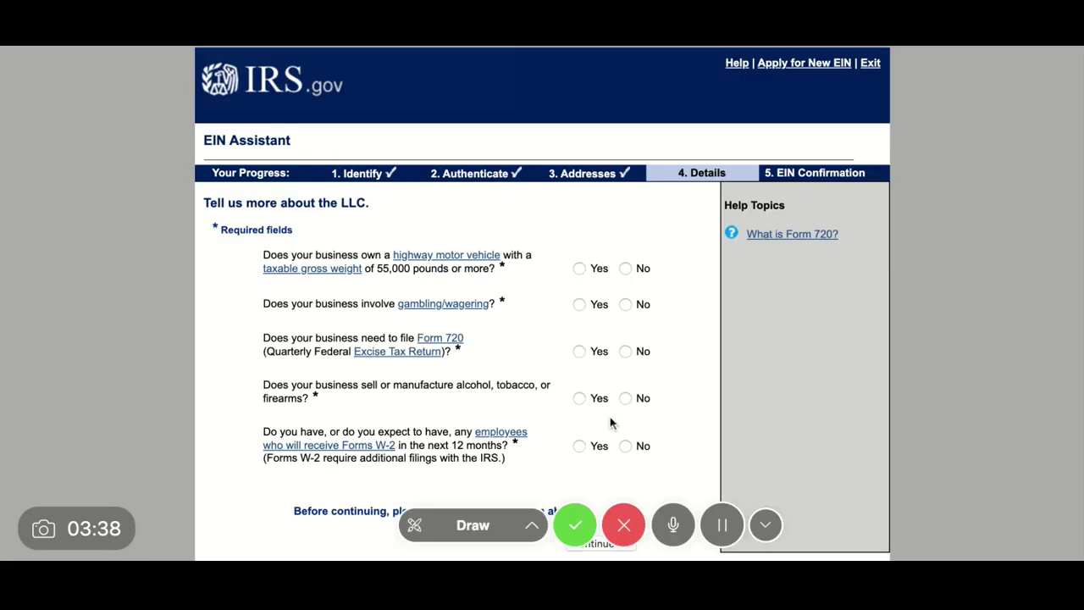
# Answer No to the highway vehicle, gambling, Form 720, alcohol/tobacco/firearms and W-2 employee questions, and continue.
pyautogui.scroll(-2, 609, 424)
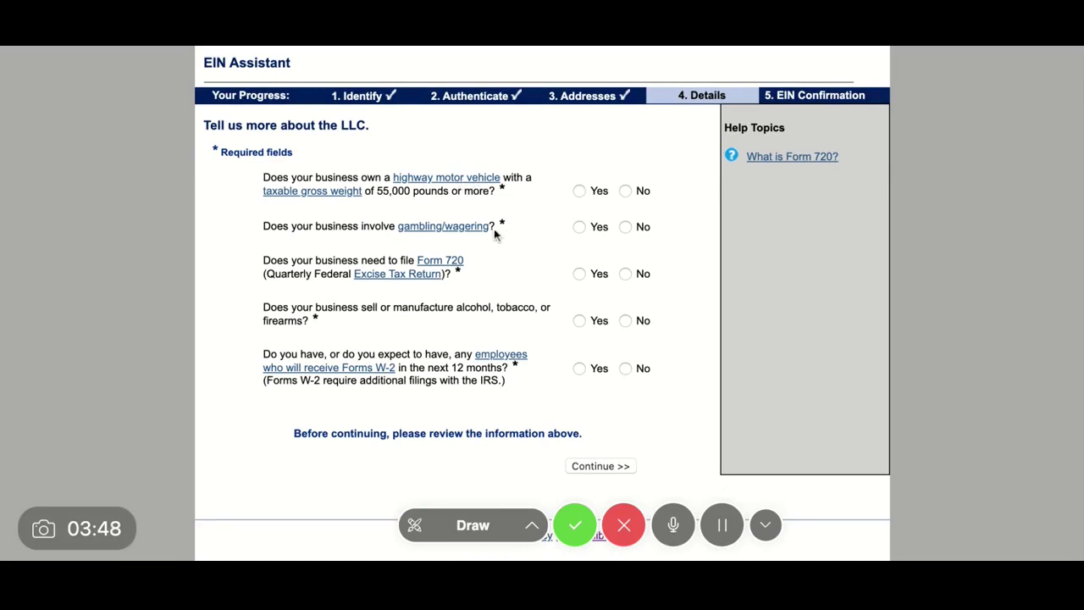
pyautogui.click(625, 192)
pyautogui.click(625, 227)
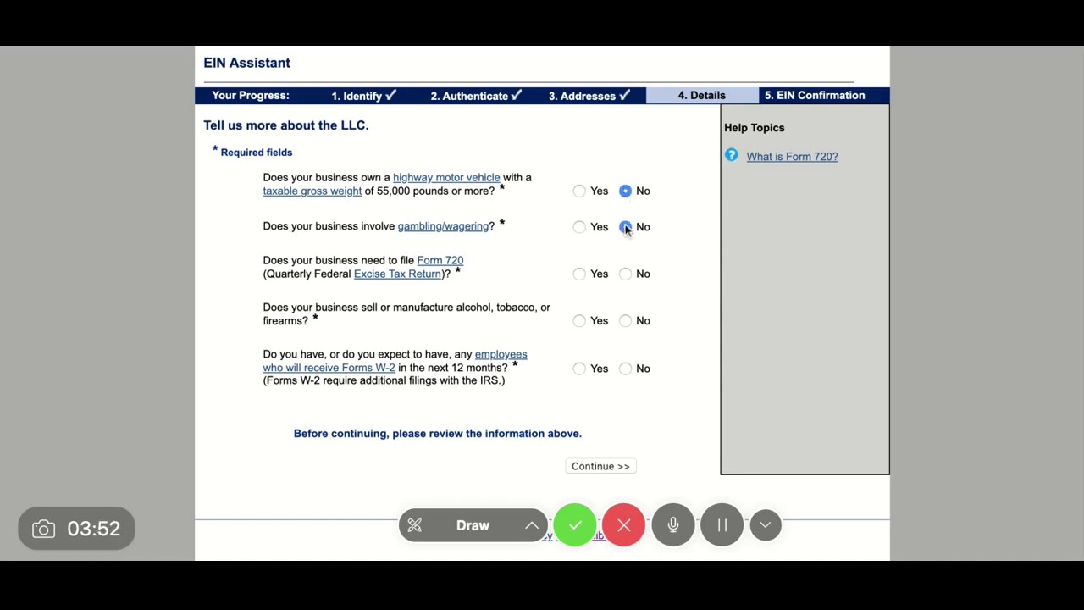
pyautogui.click(625, 273)
pyautogui.click(625, 320)
pyautogui.click(625, 367)
pyautogui.scroll(-1, 654, 364)
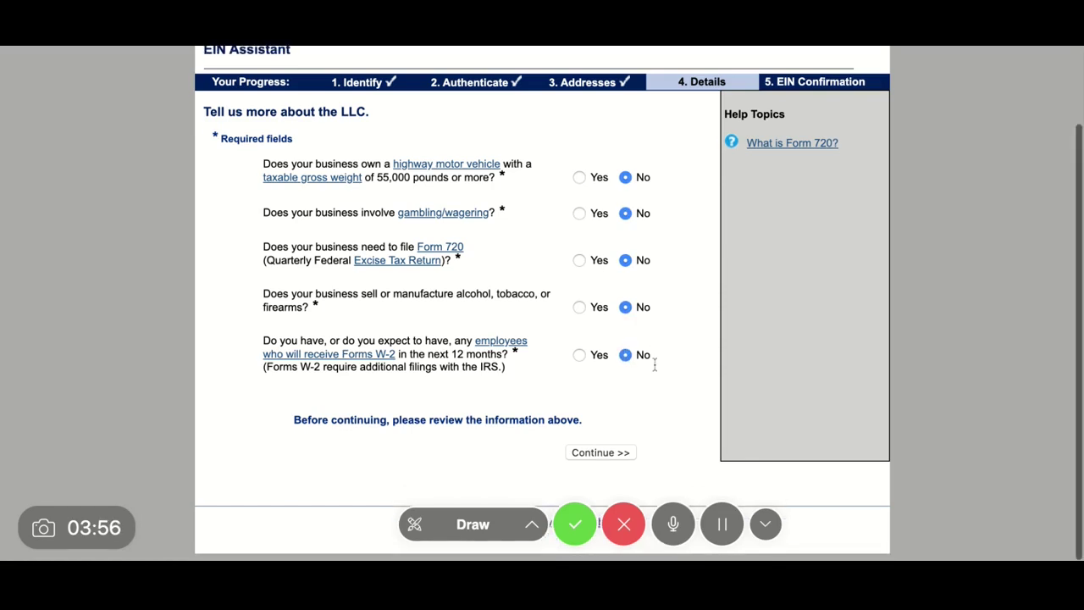
pyautogui.click(601, 453)
# Choose Other as the category describing what the business does and continue.
pyautogui.scroll(-3, 604, 464)
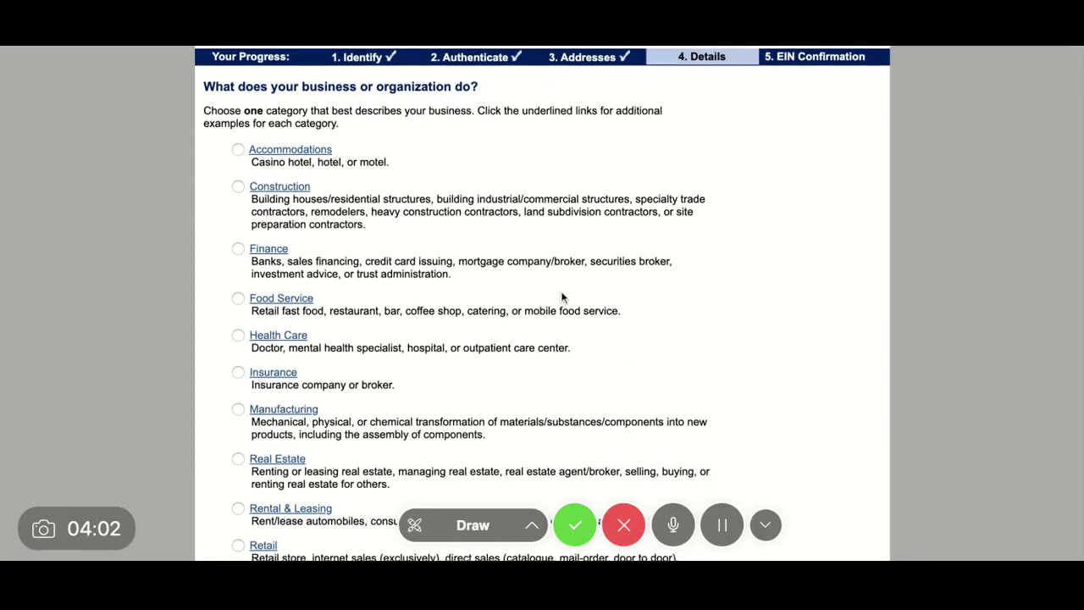
pyautogui.scroll(-1, 561, 297)
pyautogui.scroll(-7, 561, 297)
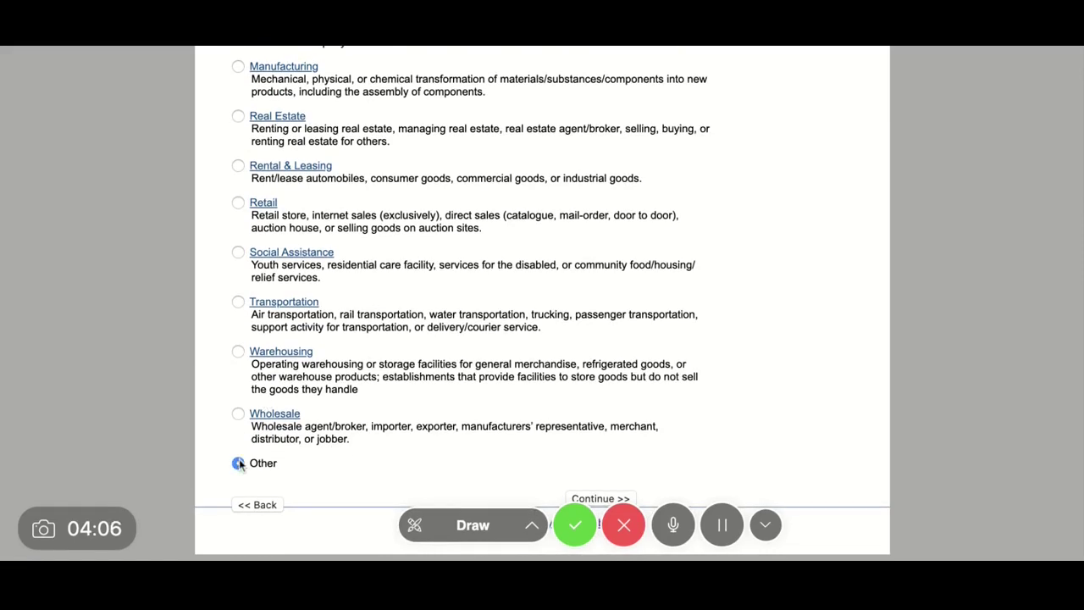
pyautogui.click(603, 497)
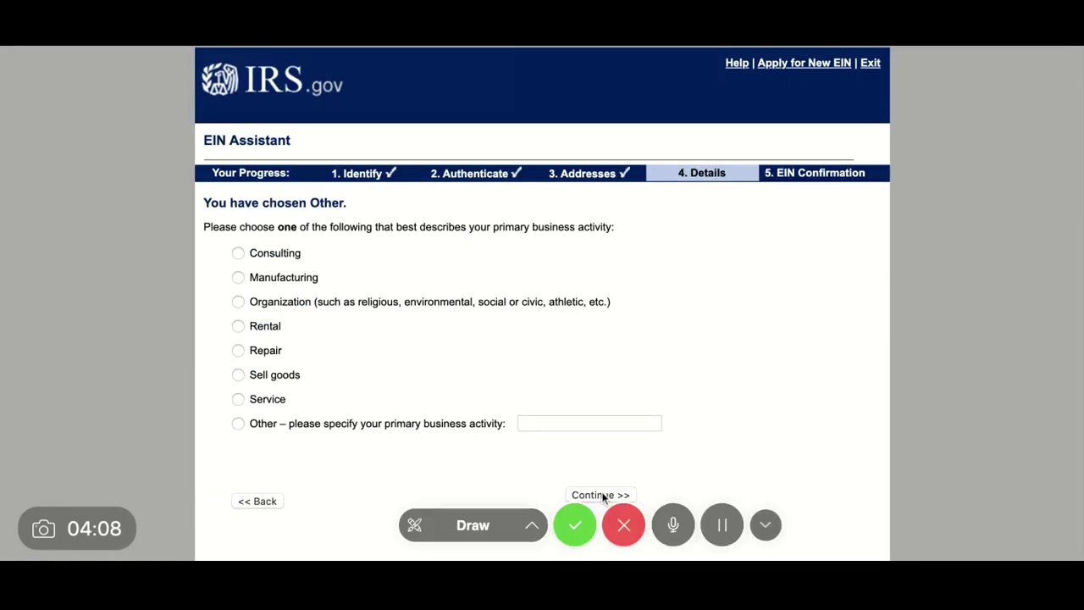
# Choose Consulting as the primary business activity and continue.
pyautogui.scroll(-1, 477, 394)
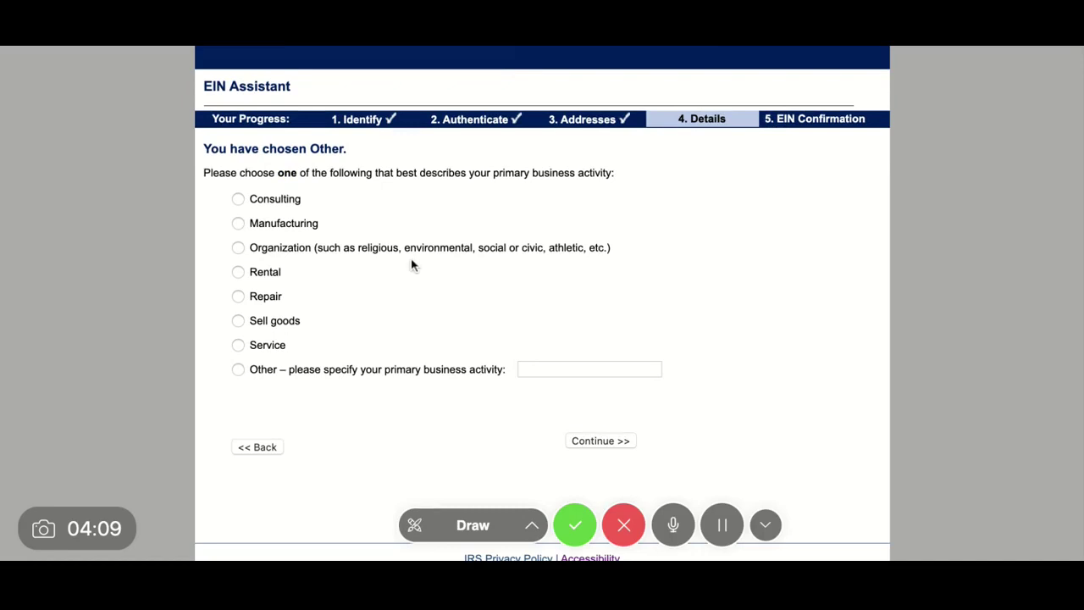
pyautogui.click(238, 199)
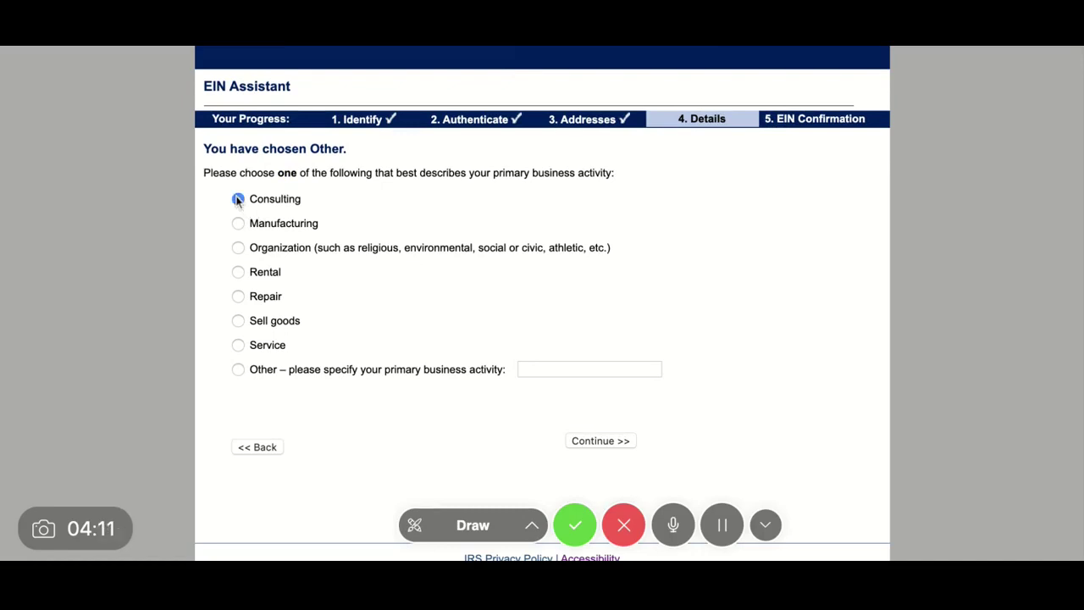
pyautogui.click(595, 440)
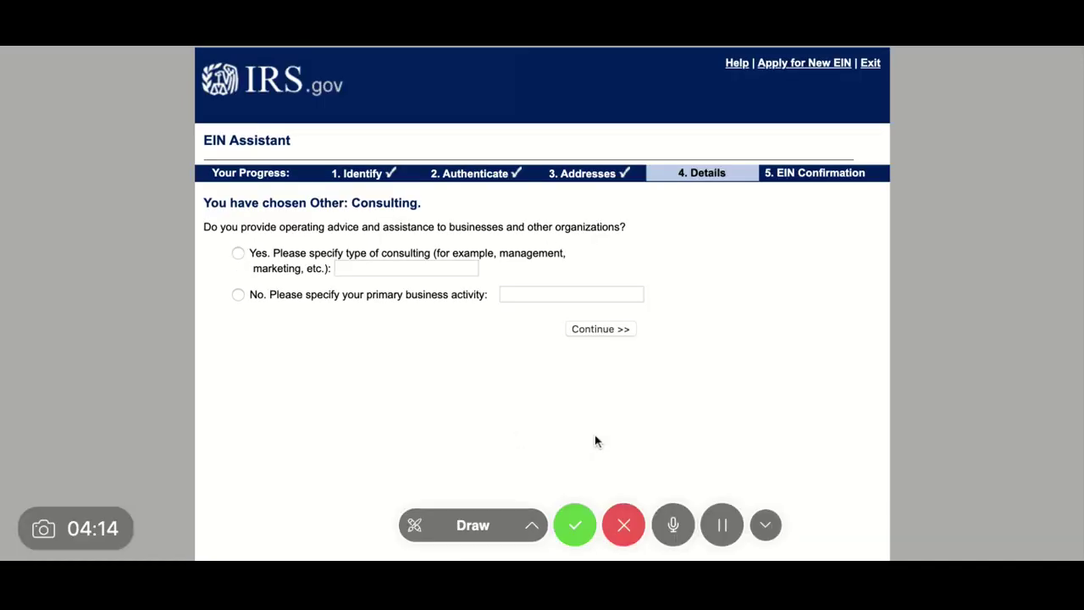
# Answer Yes to providing operating advice to businesses, specify marketing as the consulting type, and continue.
pyautogui.click(236, 256)
pyautogui.click(357, 270)
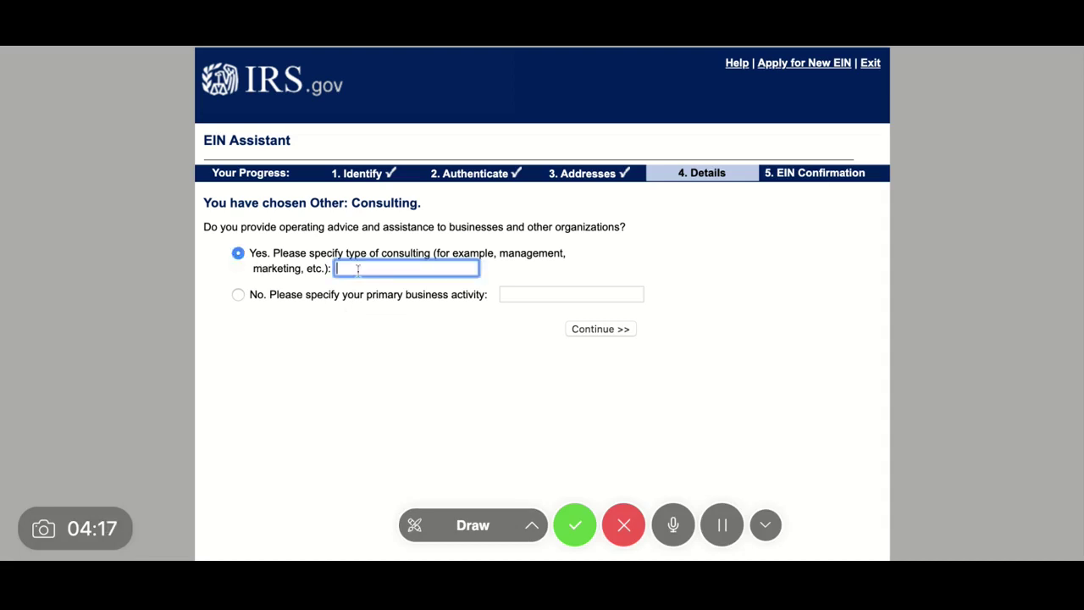
pyautogui.write('marketing')
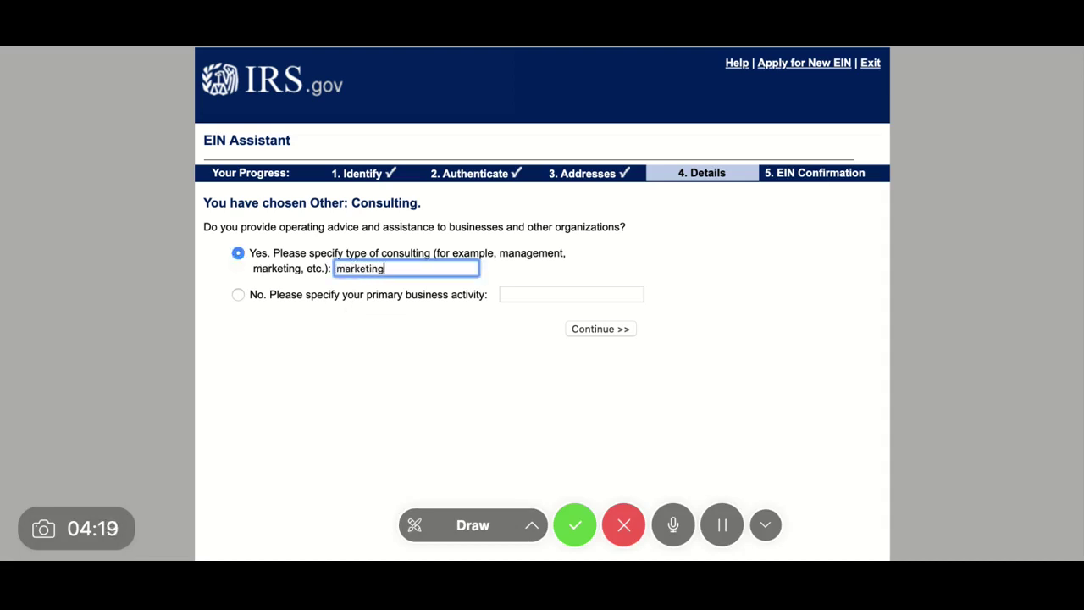
pyautogui.click(597, 329)
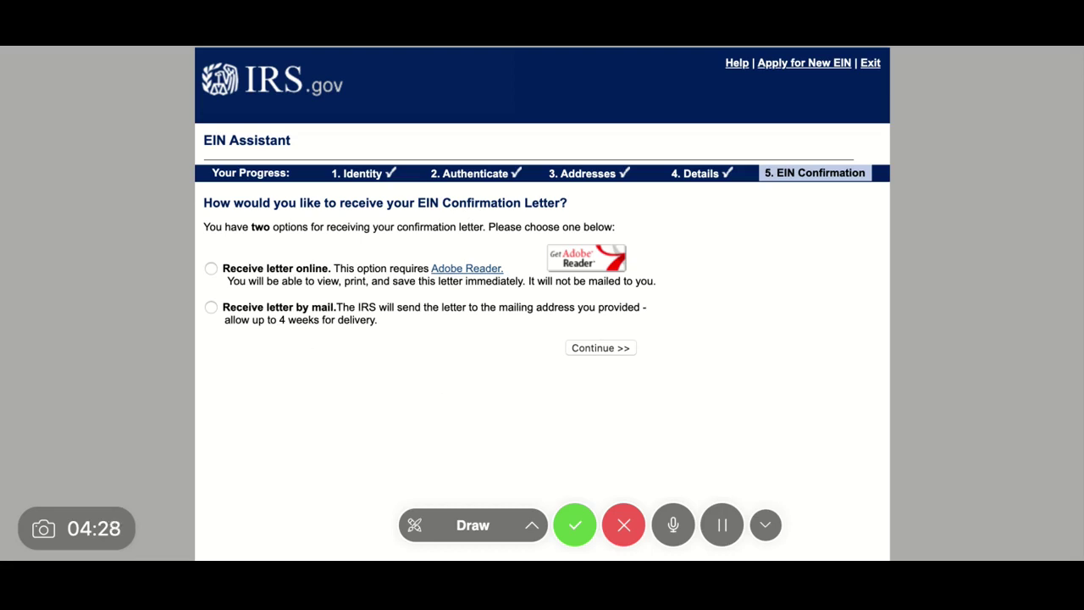
# Choose to receive the EIN confirmation letter online.
pyautogui.click(211, 268)
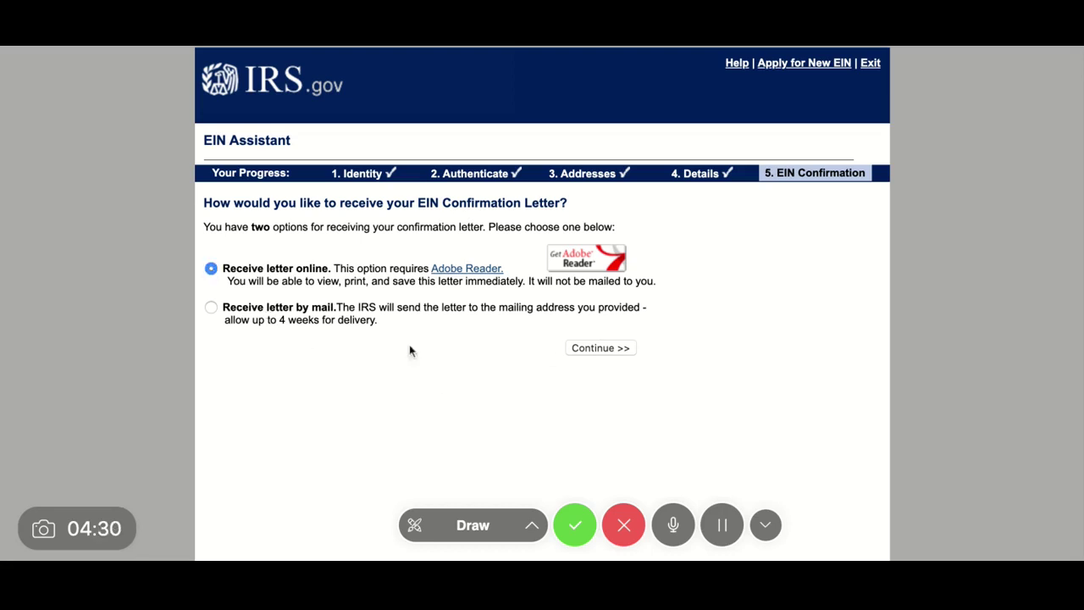